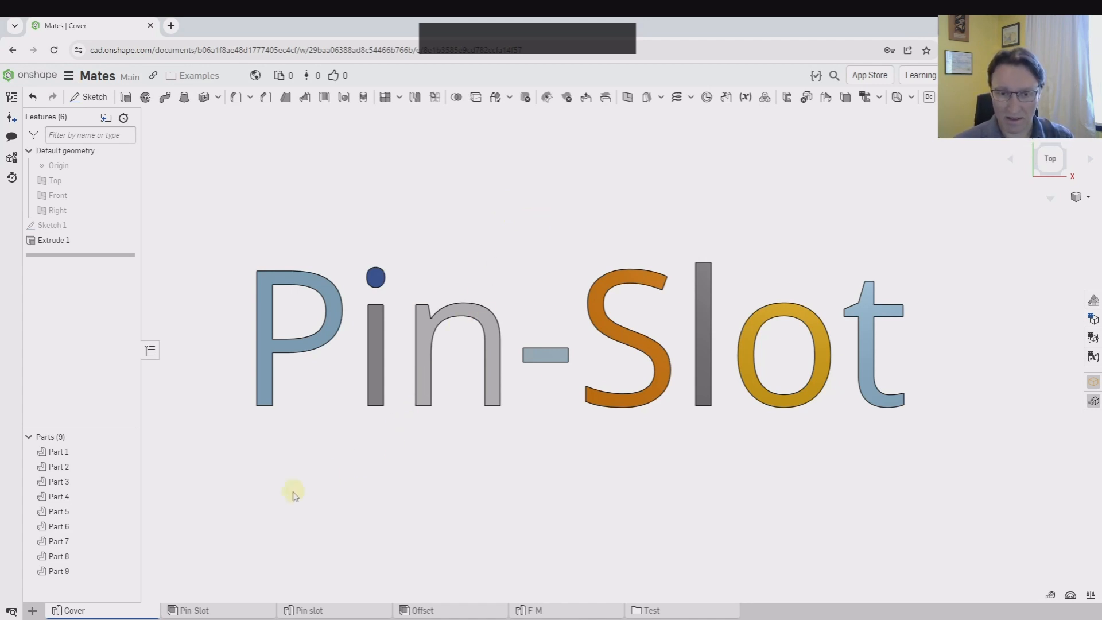
- Open the Pin-Slot assembly and insert an ISO M20 short structural hex bolt, length 55, beside the base part
click(227, 613)
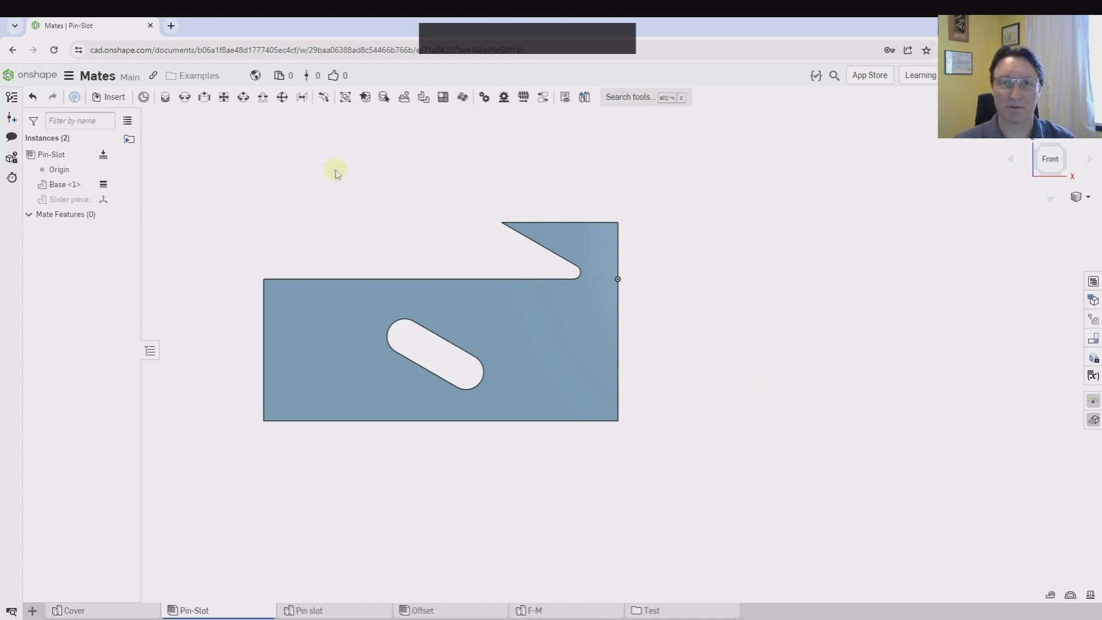
click(109, 96)
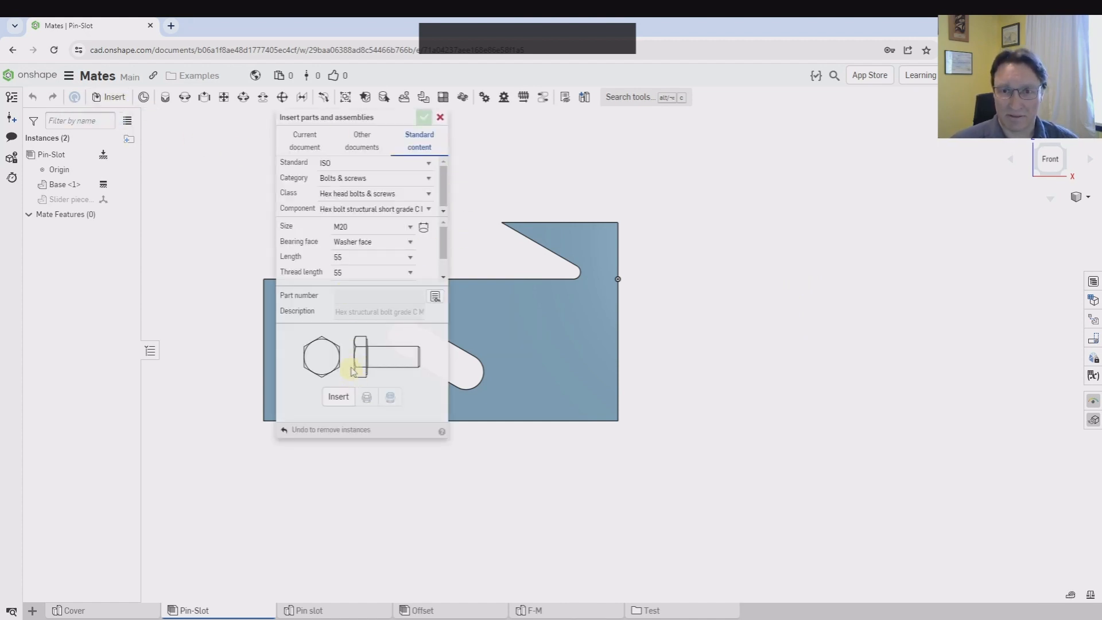
click(342, 390)
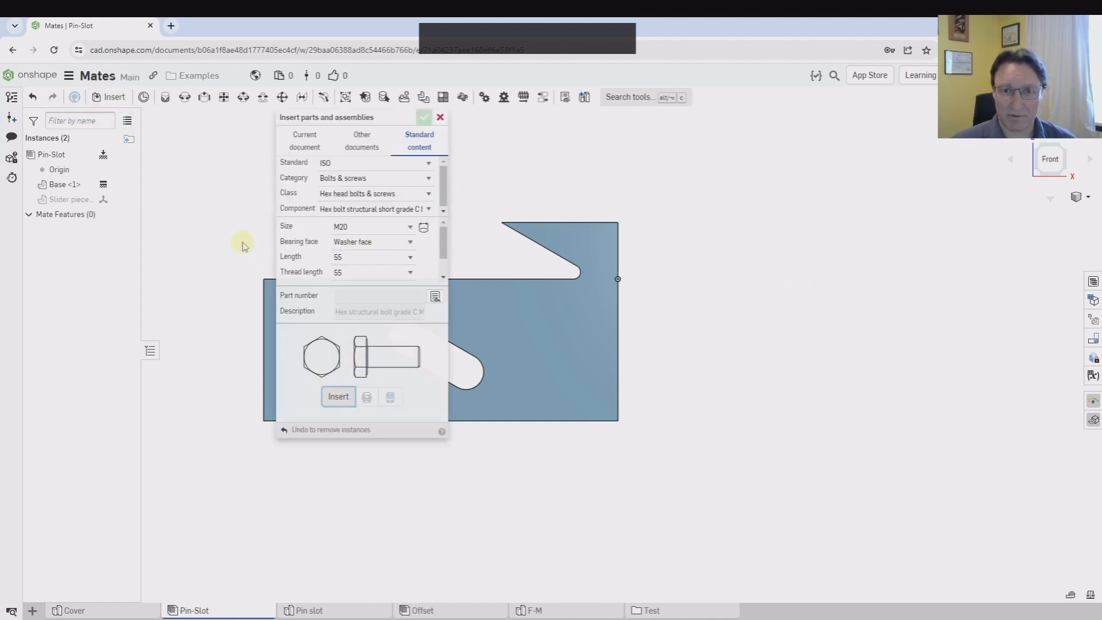
click(424, 117)
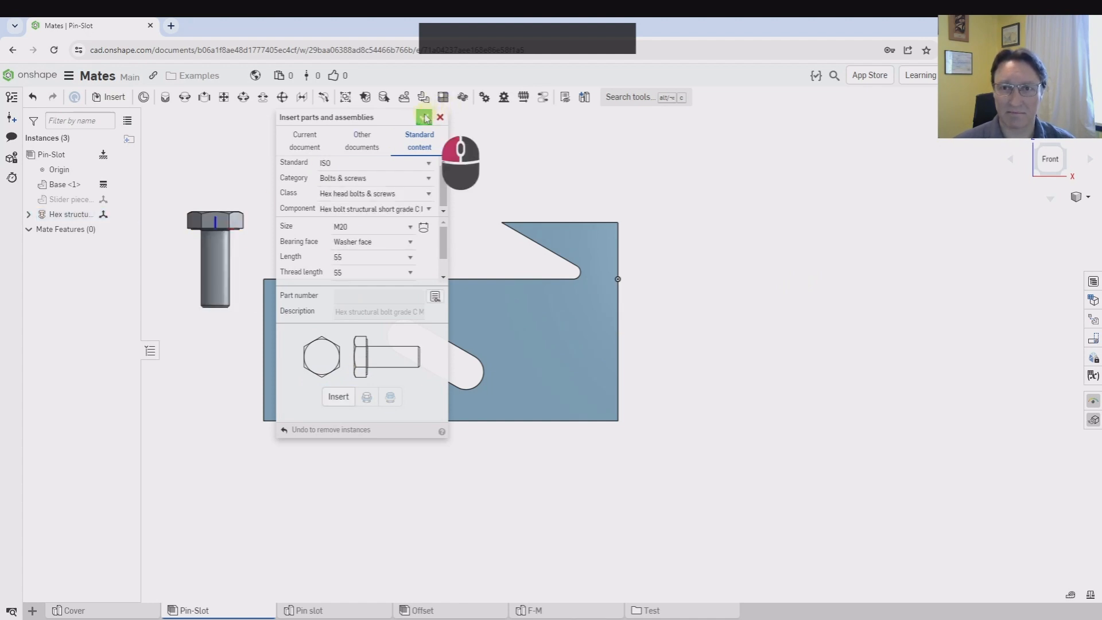
- Measure the radius of the rounded end of the base's angled slot
click(404, 325)
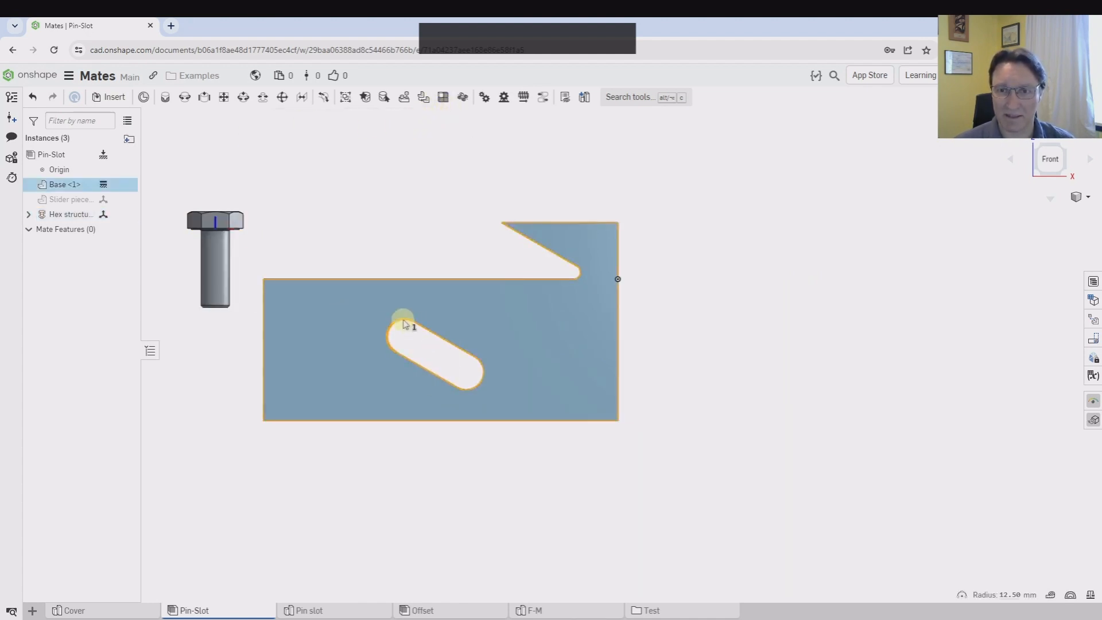
mouse_move(1002, 594)
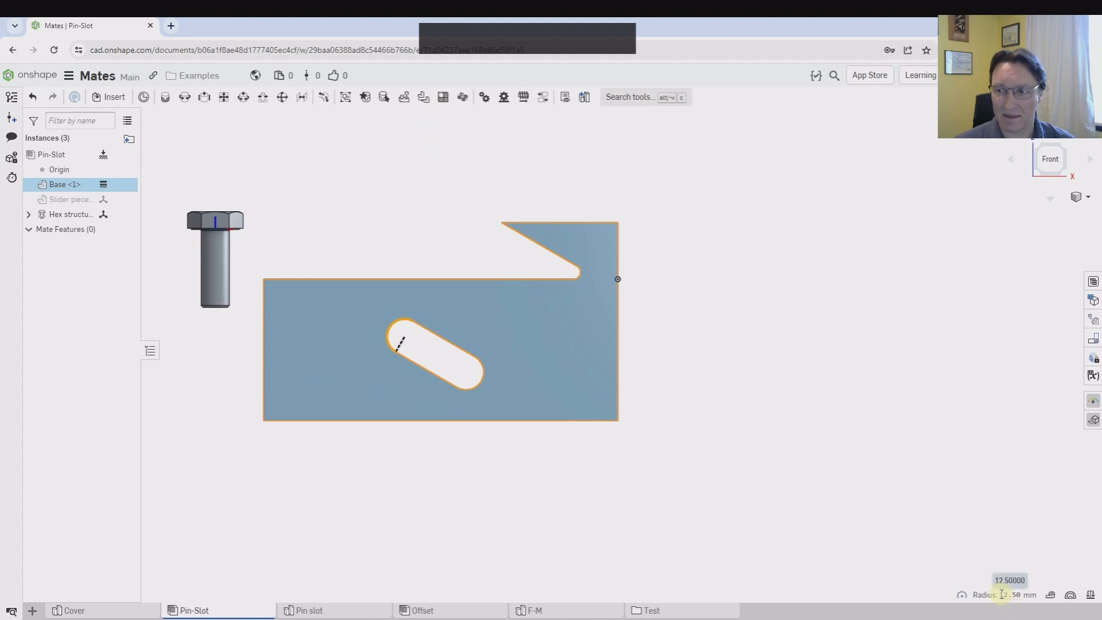
click(796, 354)
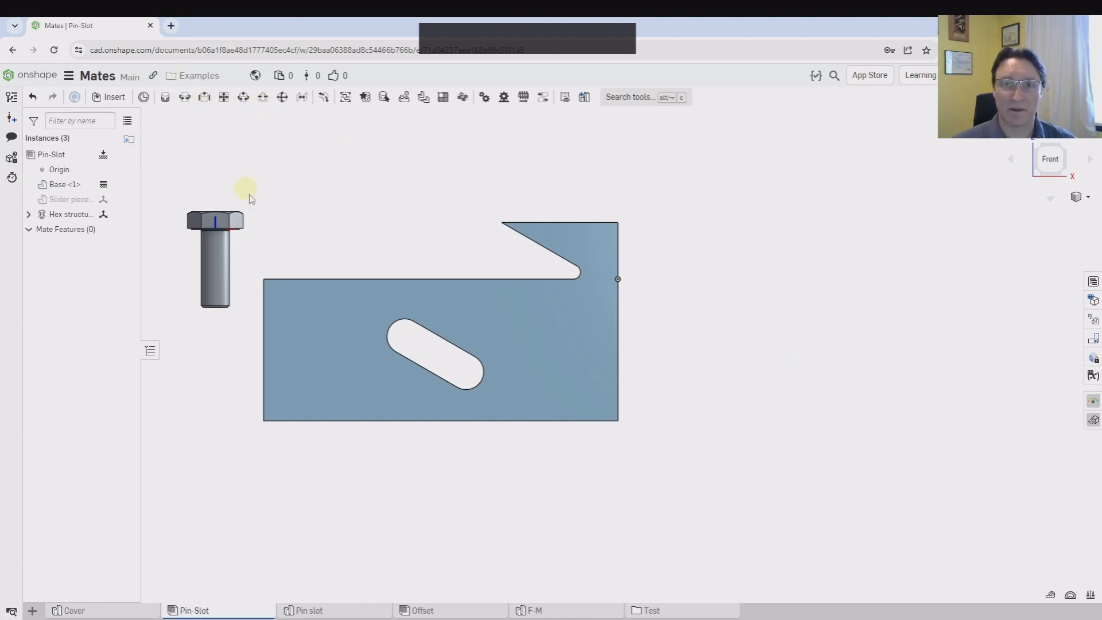
- Add a Pin slot mate joining the underside of the bolt's head to the upper end centre of the base's angled slot
right_drag(248, 198, 524, 239)
scroll(448, 293, down, 5)
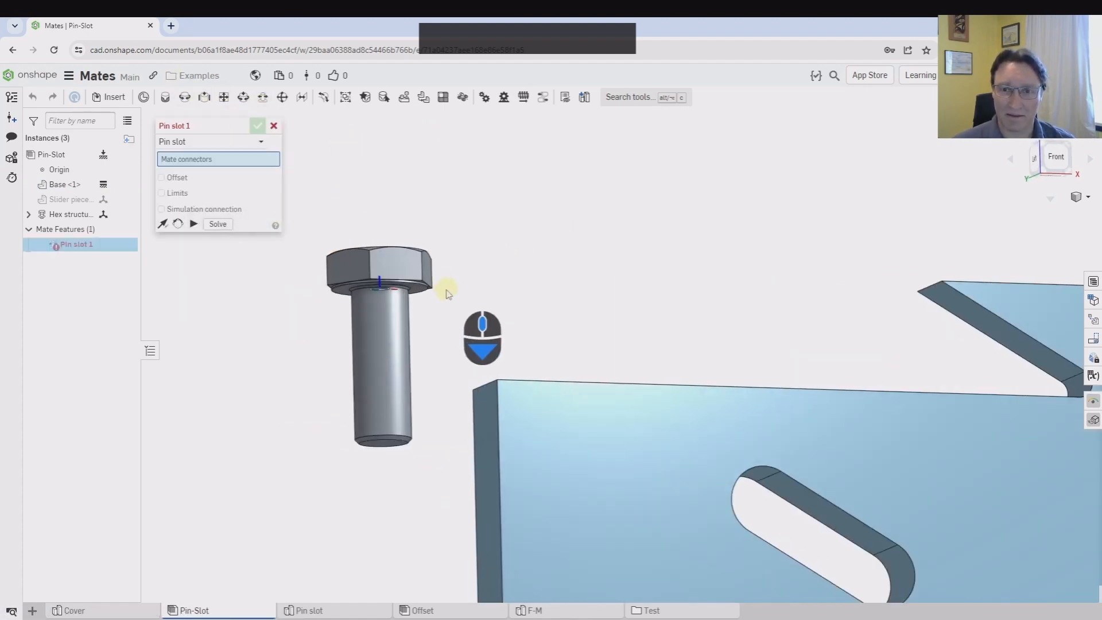
scroll(448, 294, down, 3)
click(319, 288)
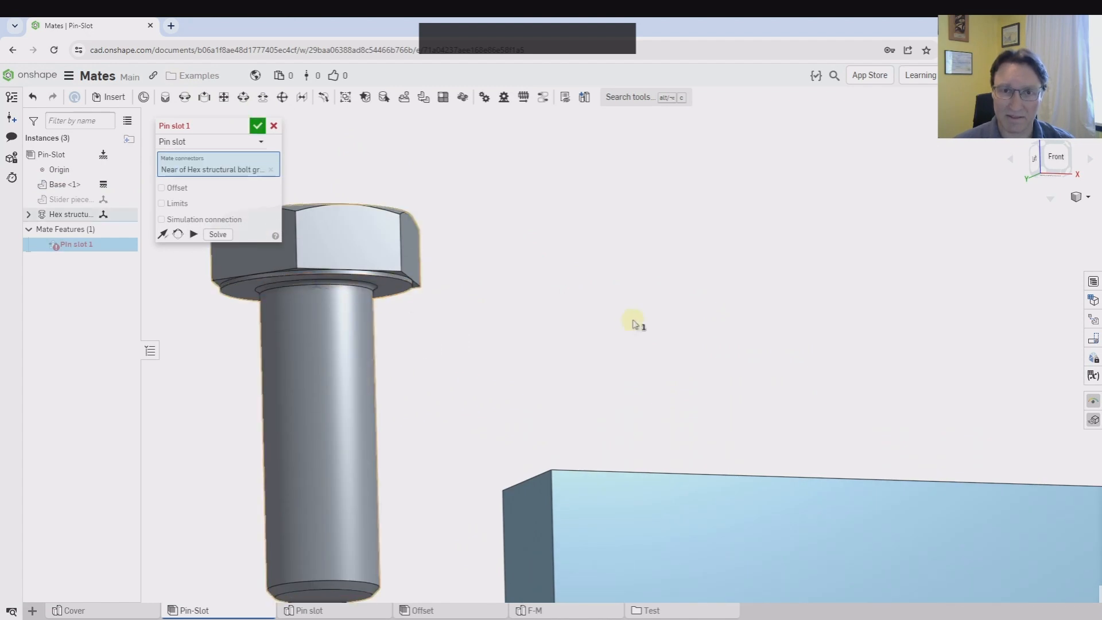
scroll(633, 325, up, 5)
right_drag(664, 259, 609, 343)
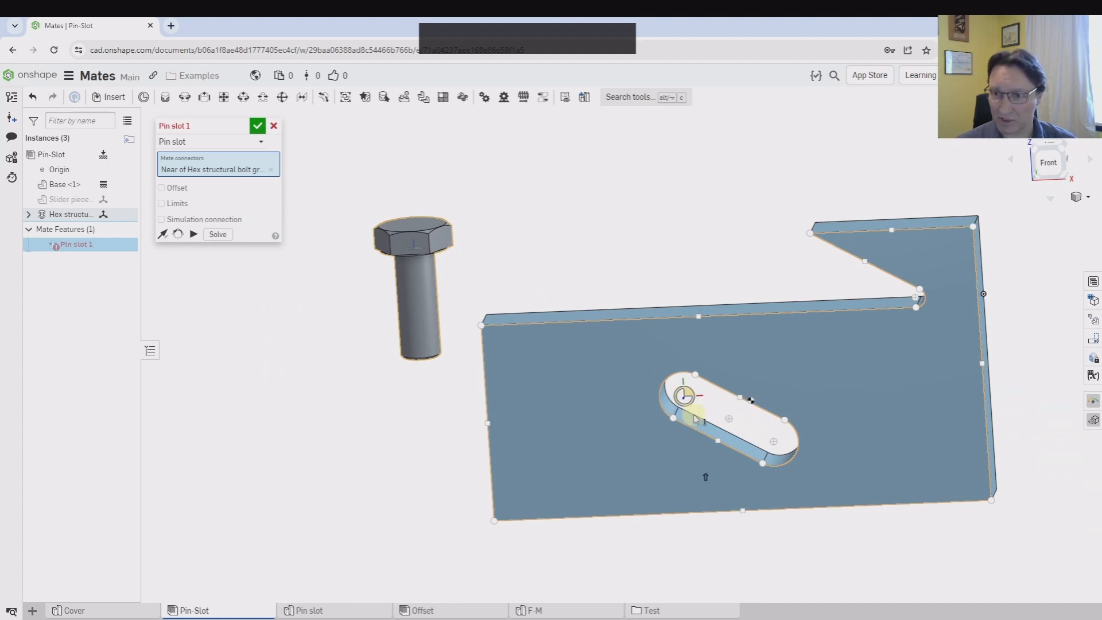
click(683, 398)
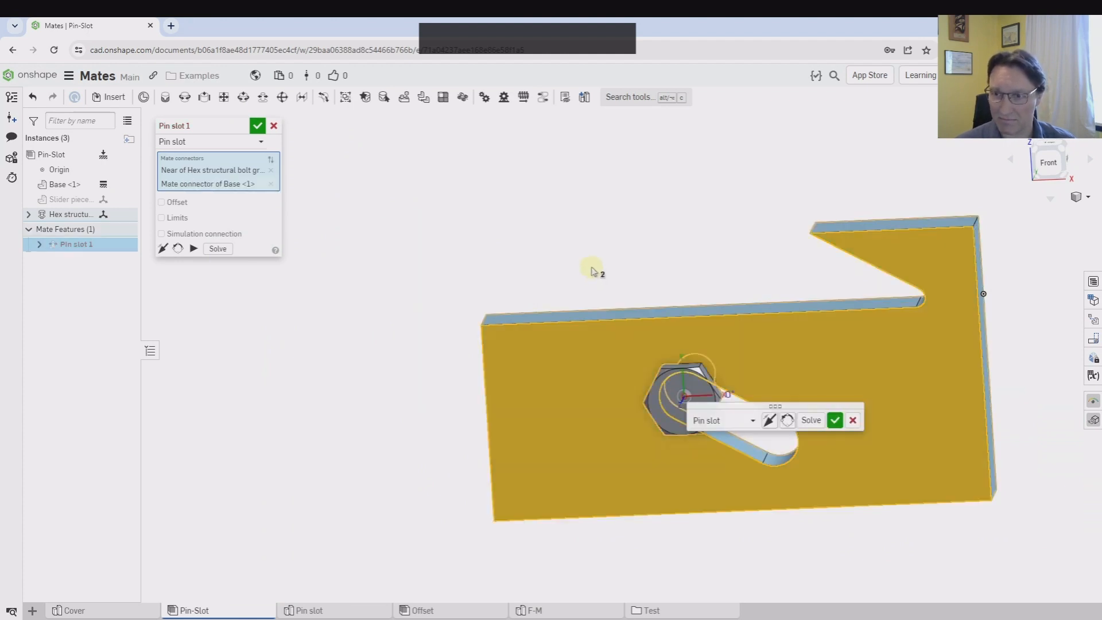
right_drag(589, 268, 462, 172)
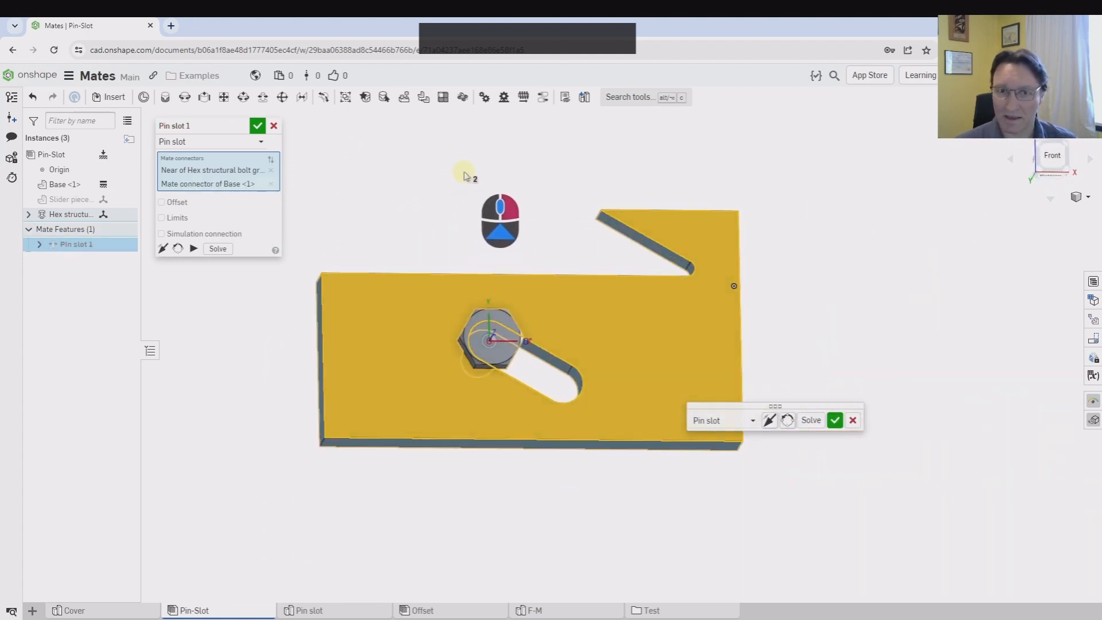
click(194, 251)
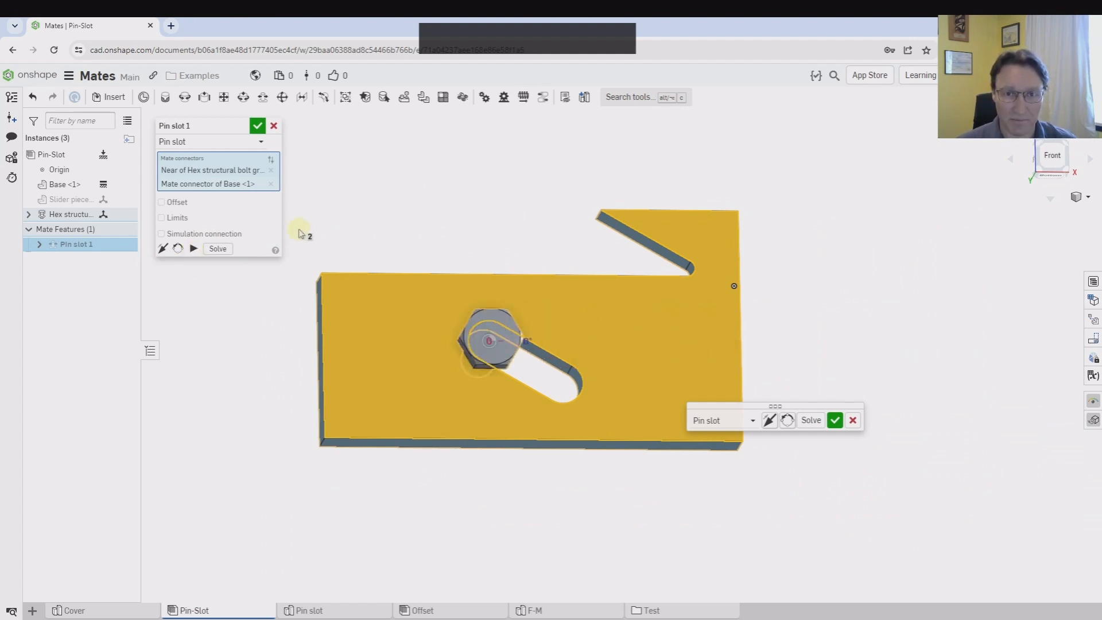
click(257, 126)
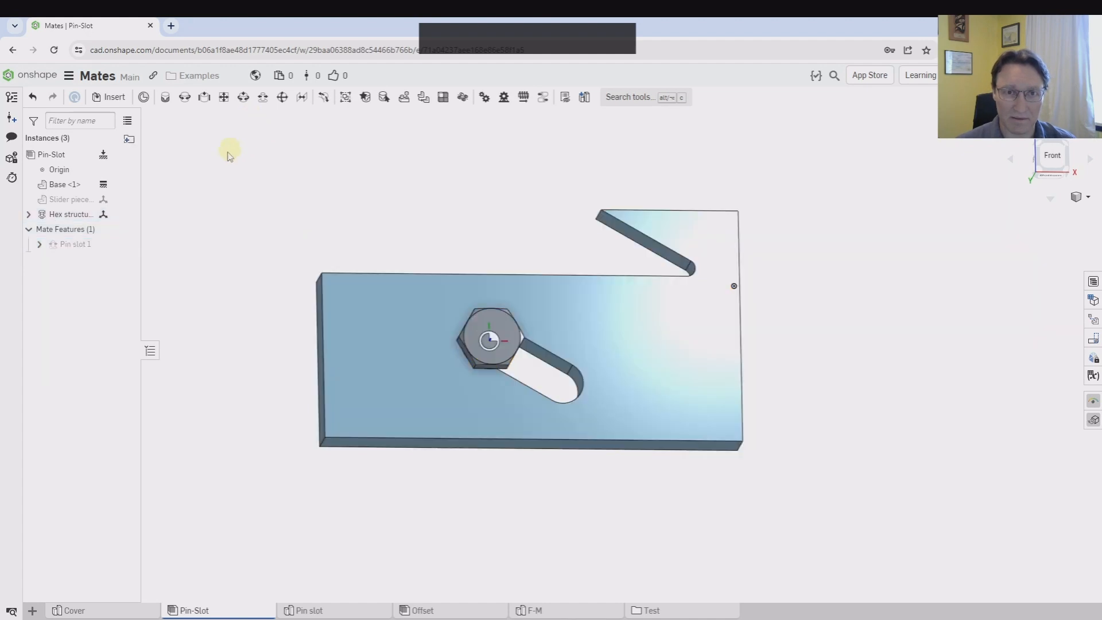
- Realign the mate connector on the base, using the slot's straight edge as the secondary axis
click(39, 244)
right_click(78, 264)
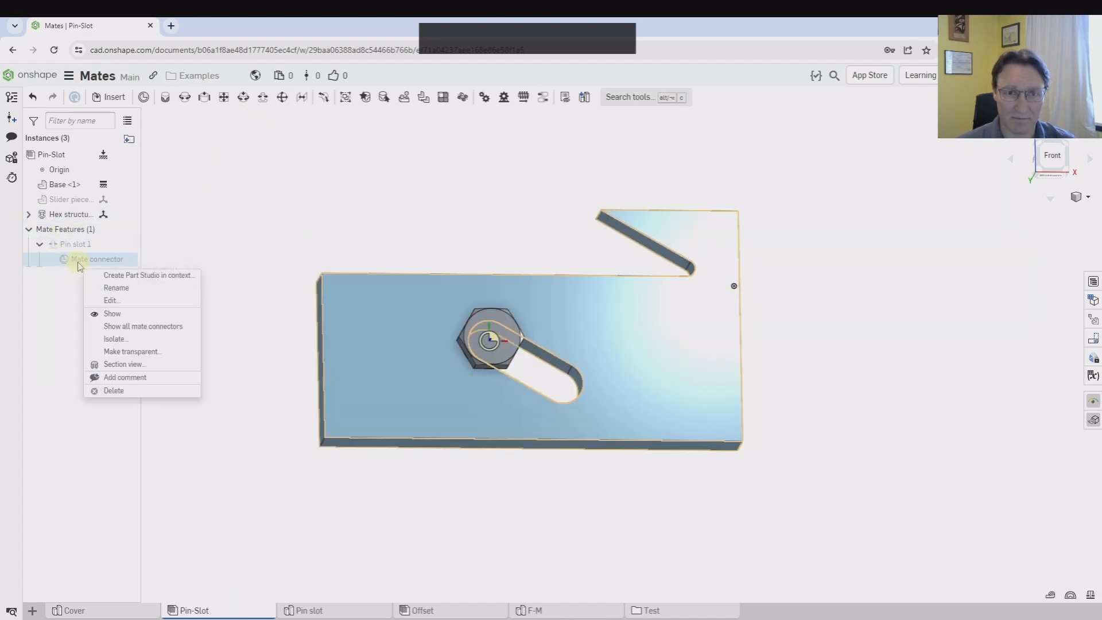
click(110, 300)
click(179, 190)
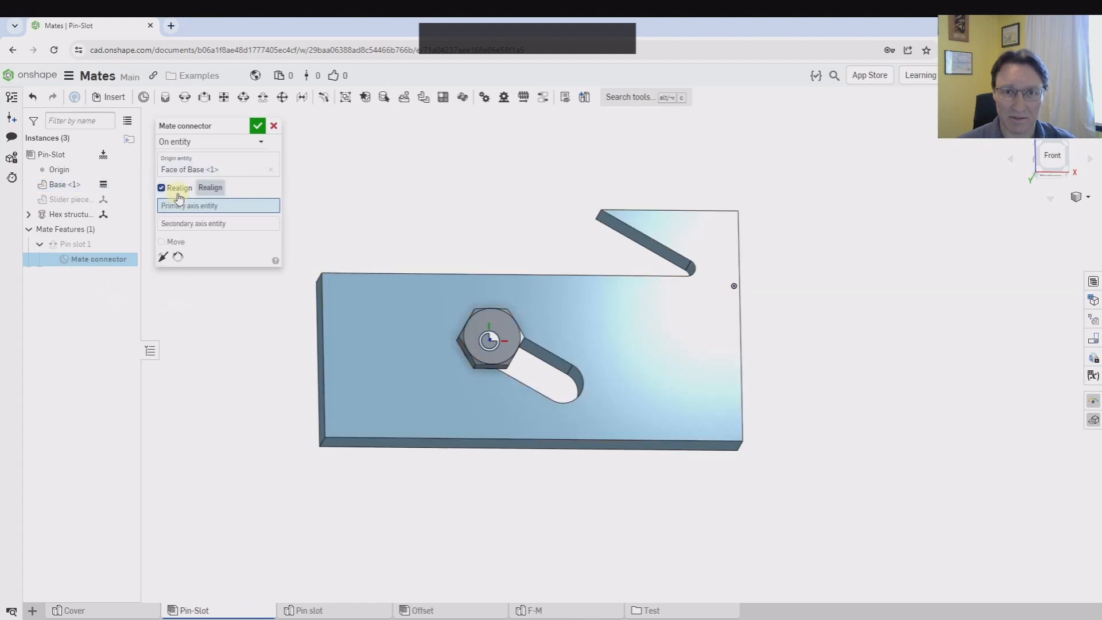
click(184, 222)
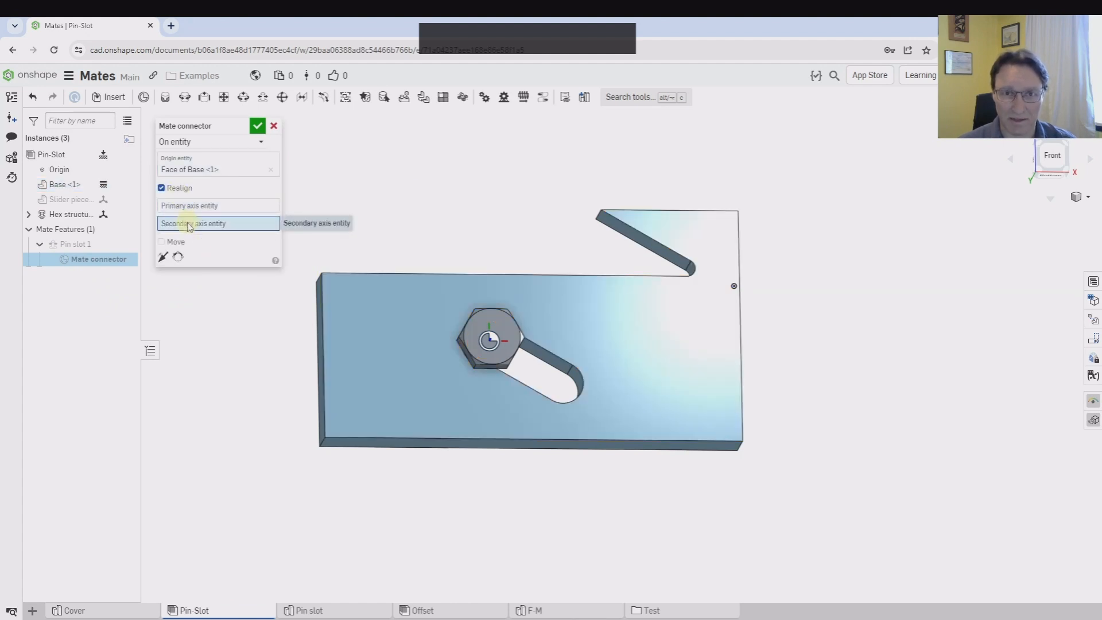
click(525, 384)
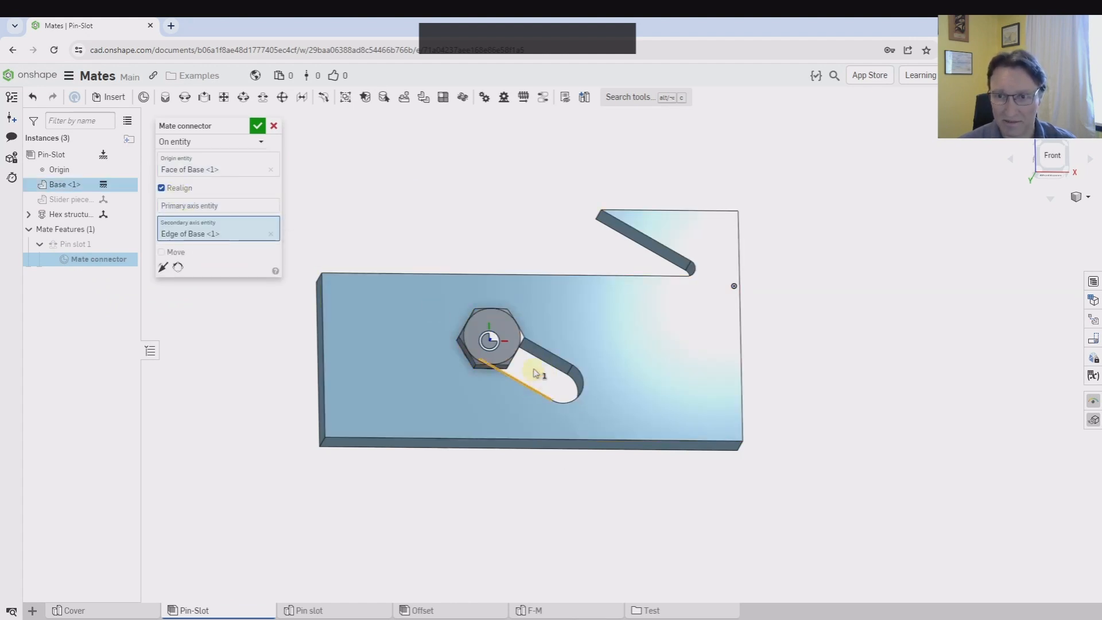
click(257, 126)
- Limit the pin slot mate's X travel to a 0 mm minimum and 50 mm maximum, previewing the motion with the animation
double_click(75, 251)
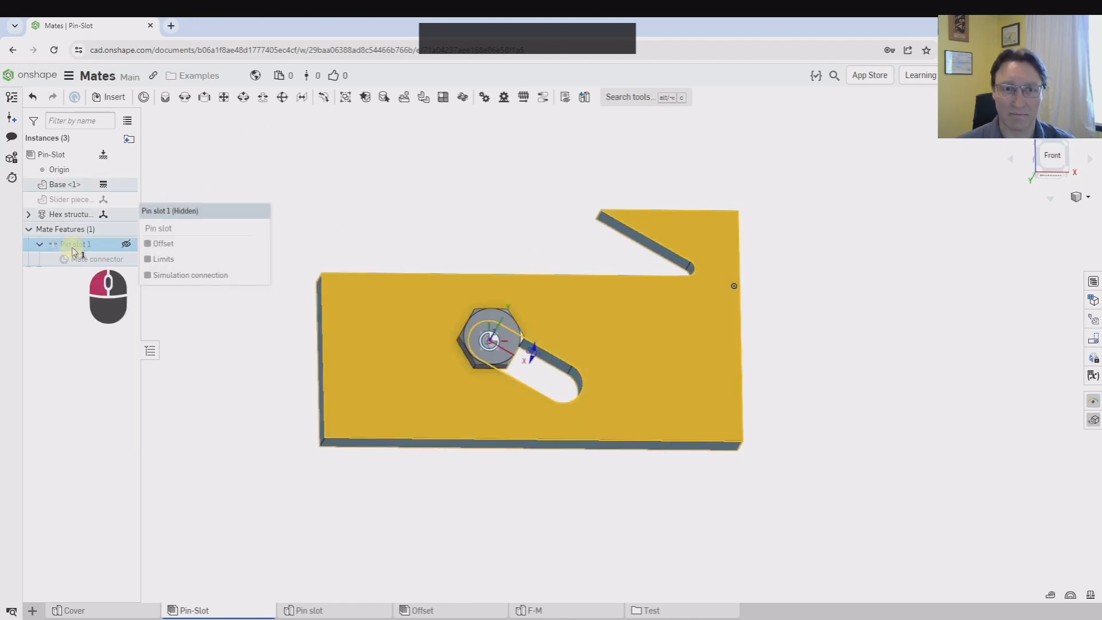
click(194, 250)
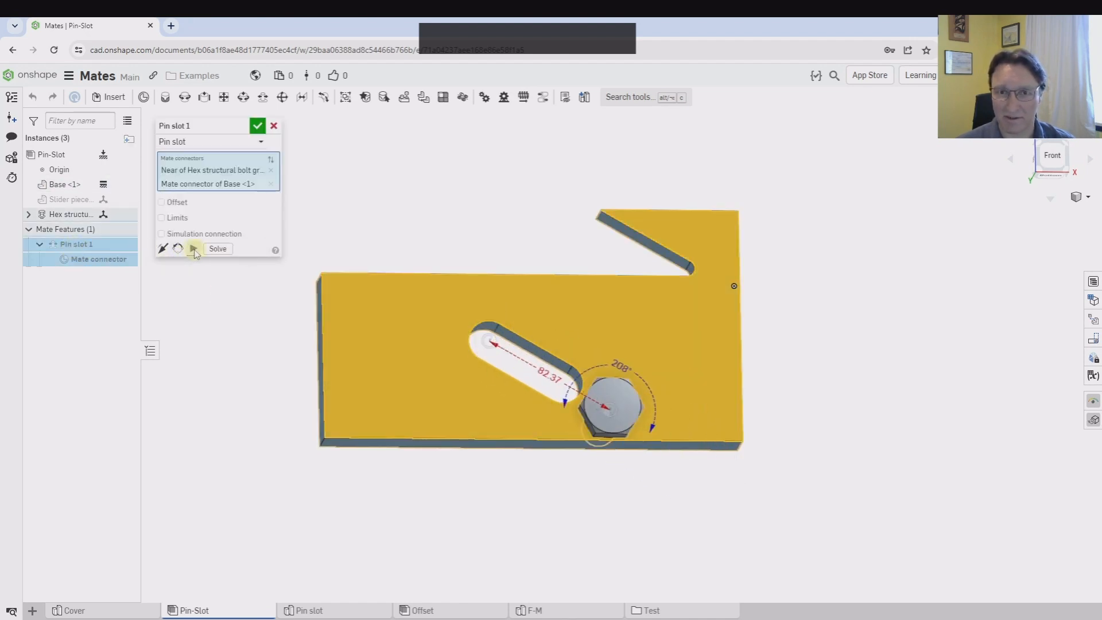
click(174, 218)
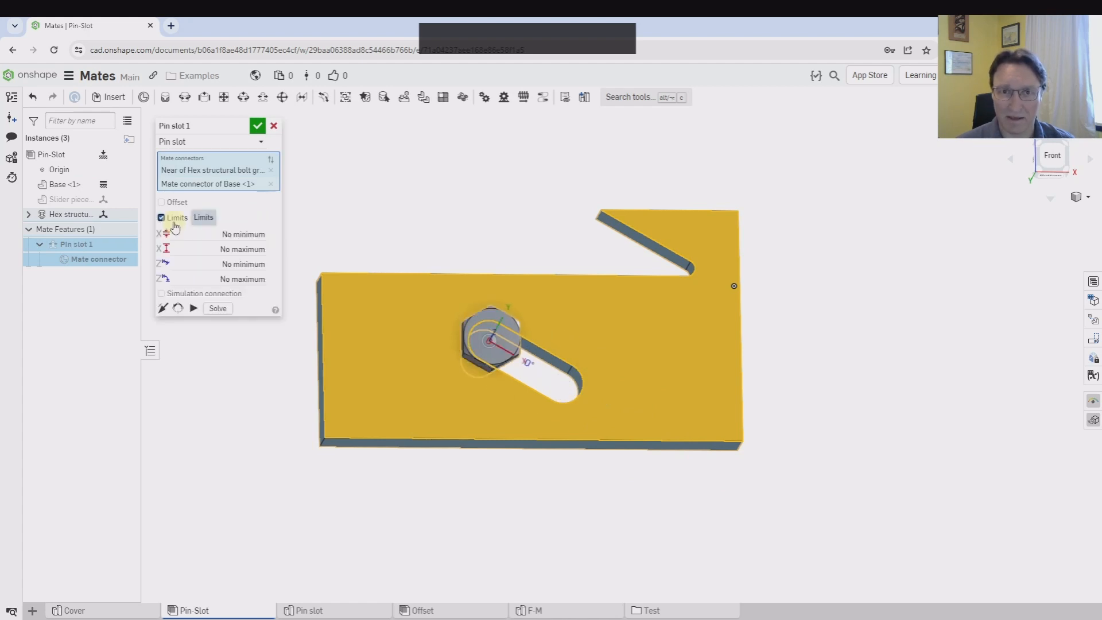
click(207, 234)
text(0)
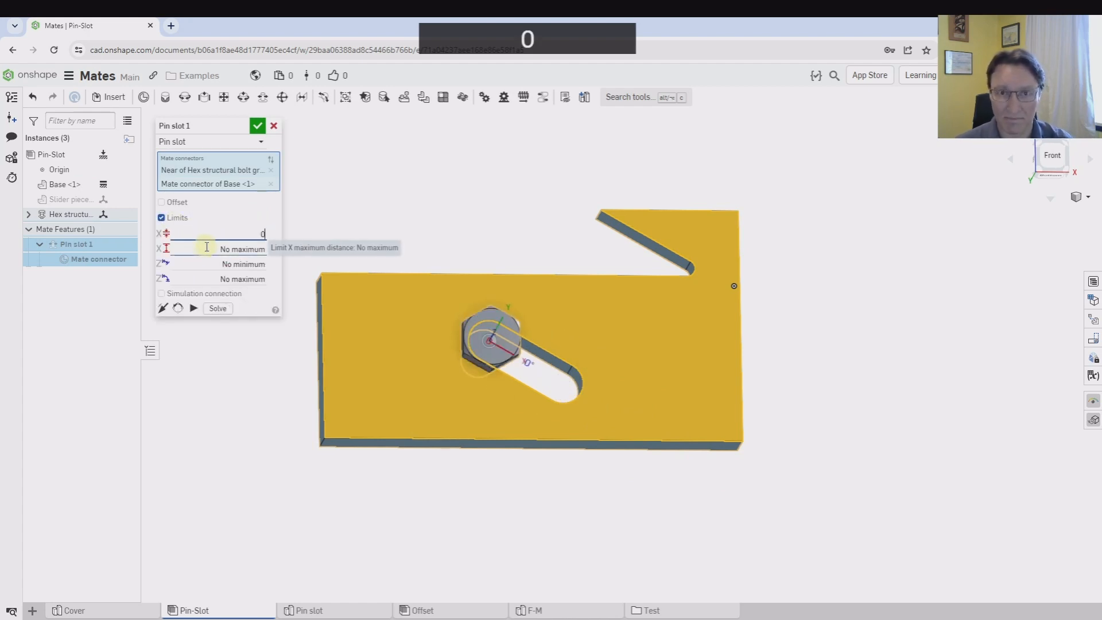
click(204, 249)
text(50)
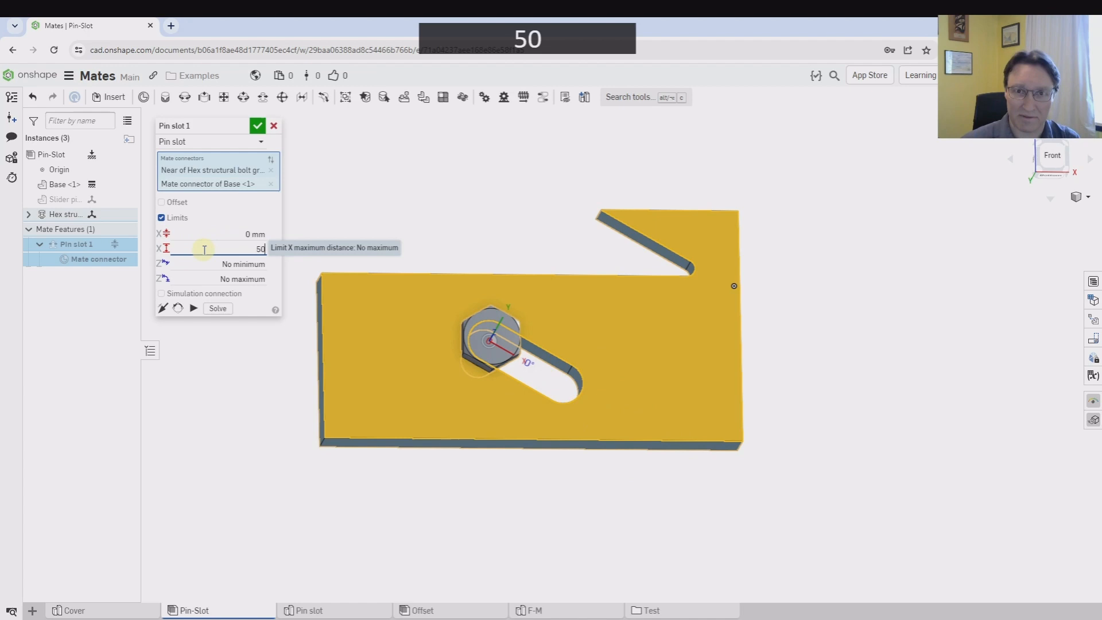
click(194, 308)
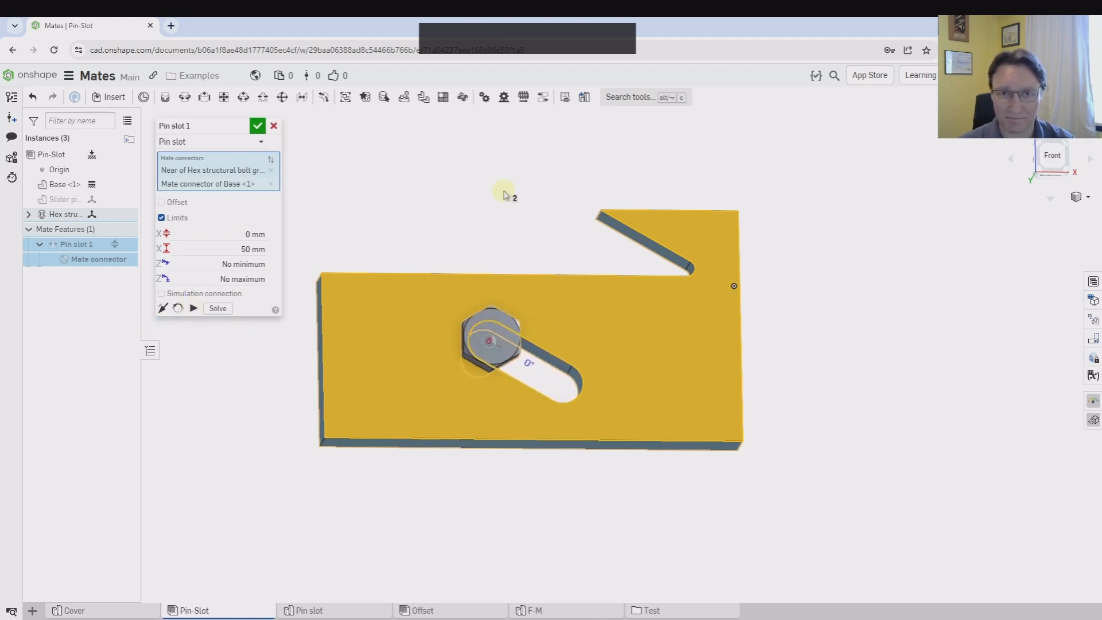
click(258, 125)
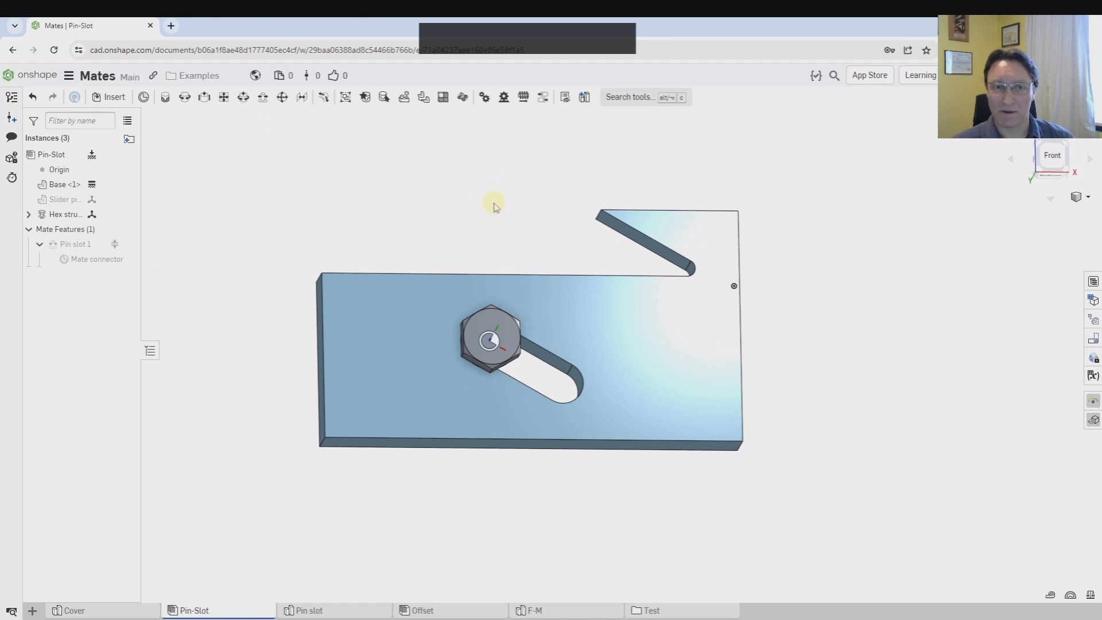
- Change the bolt's pin slot mate to a Planar mate and animate its motion
right_drag(495, 206, 479, 191)
scroll(529, 373, down, 5)
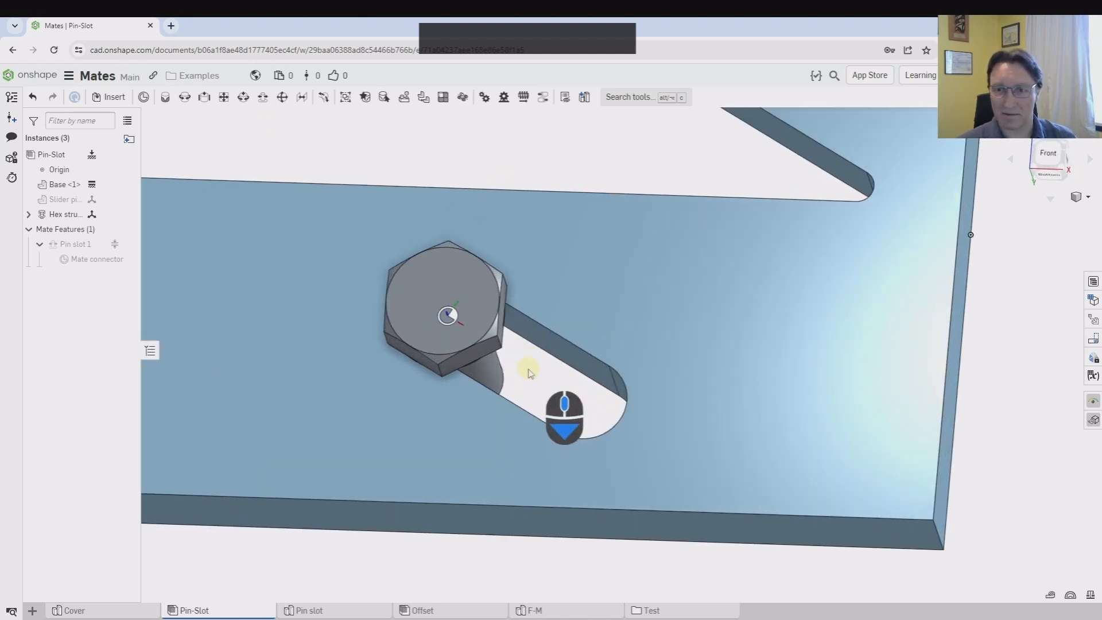
right_drag(528, 373, 597, 391)
scroll(500, 356, down, 4)
scroll(597, 391, up, 4)
click(1049, 158)
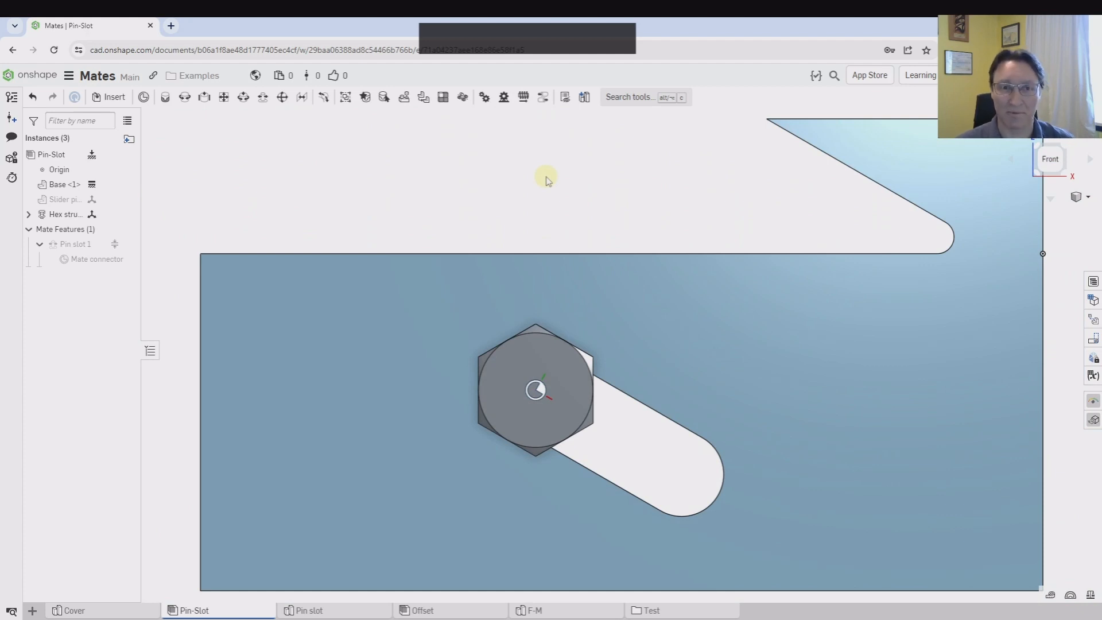
mouse_move(91, 246)
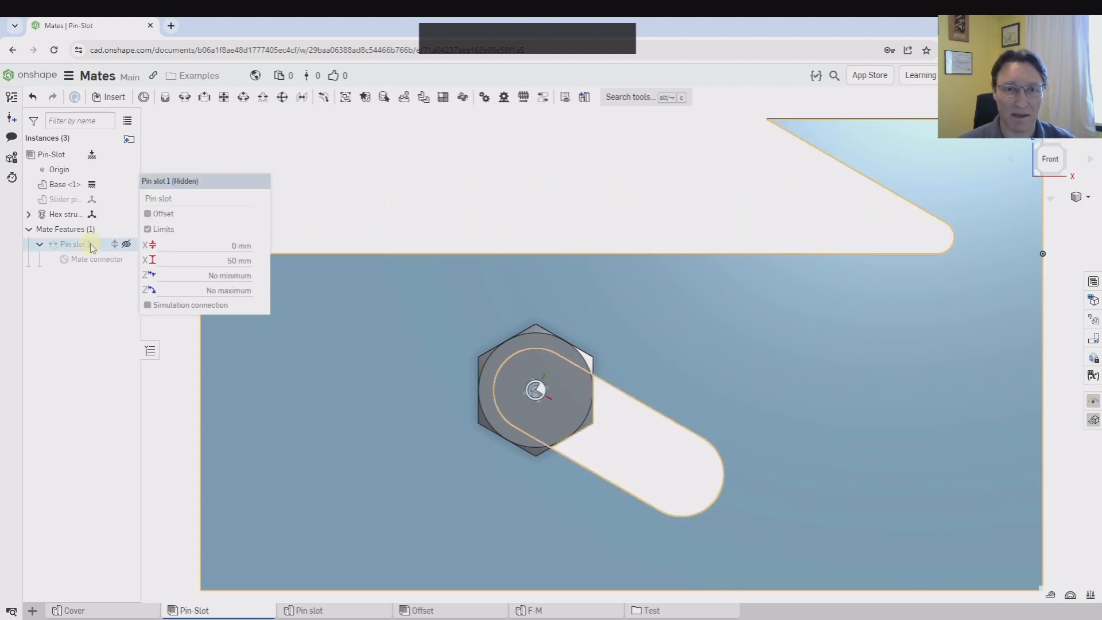
double_click(91, 246)
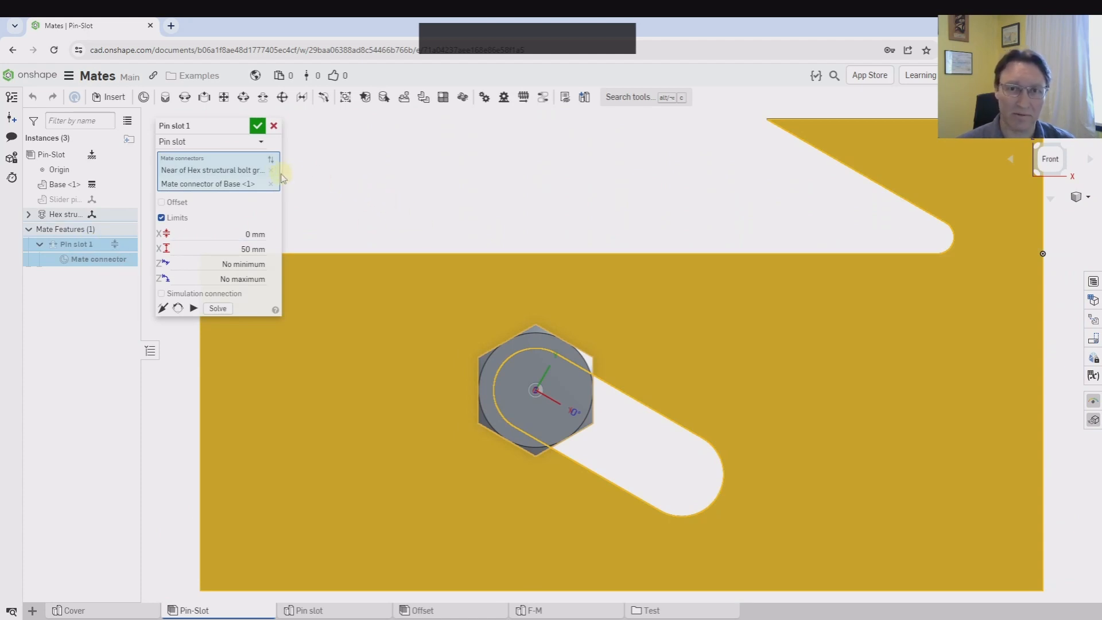
click(261, 143)
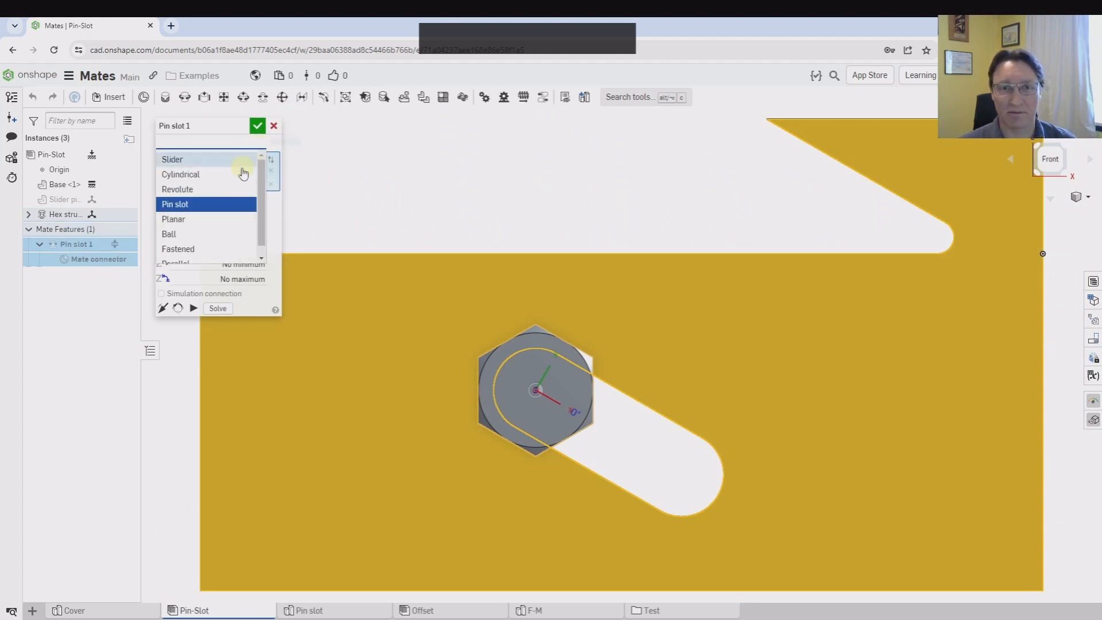
click(202, 222)
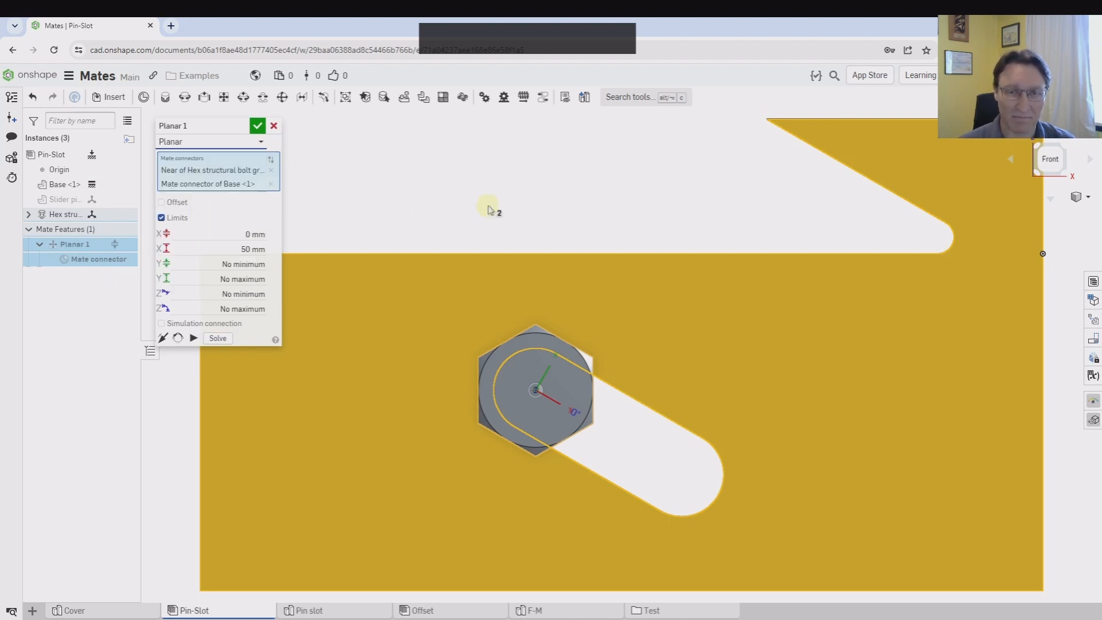
click(193, 338)
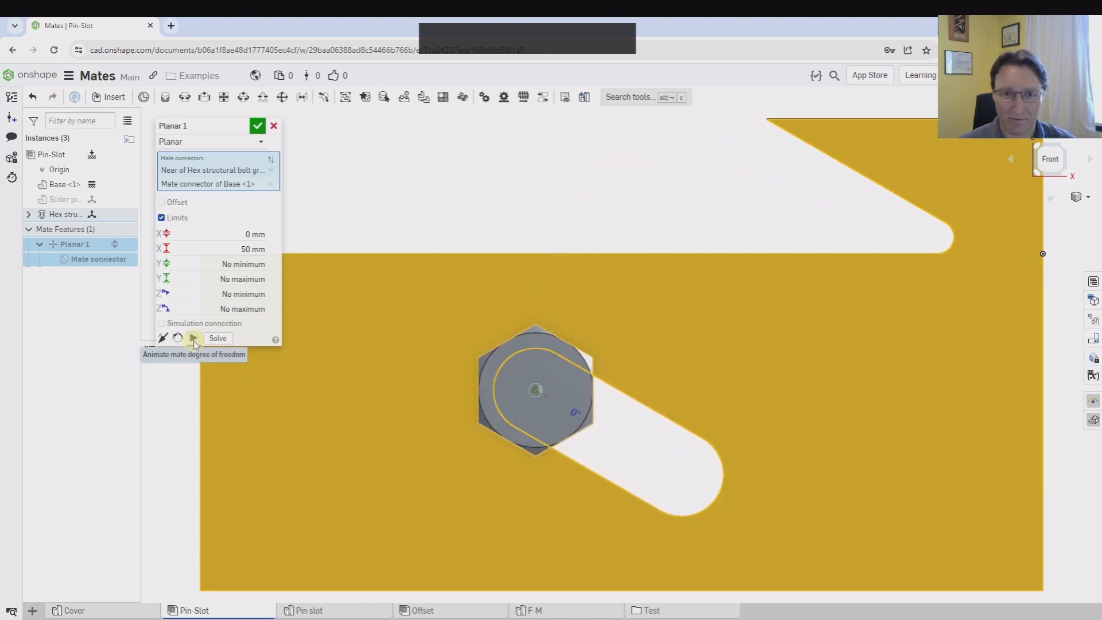
- Set the planar mate's minimum Y limit to -2.25 mm
click(217, 264)
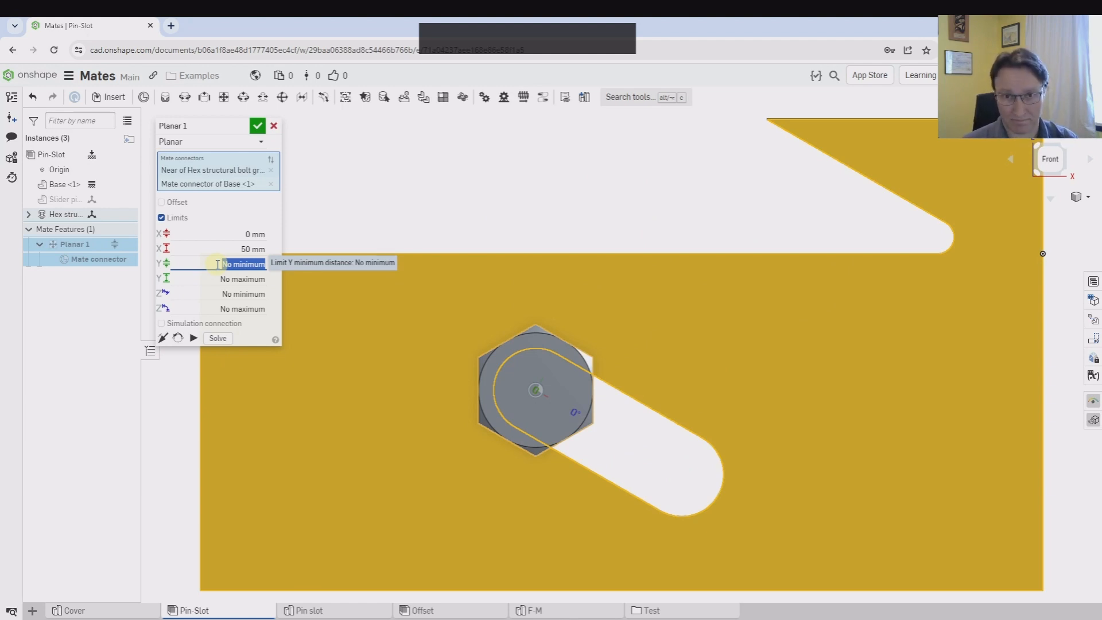
text(-2)
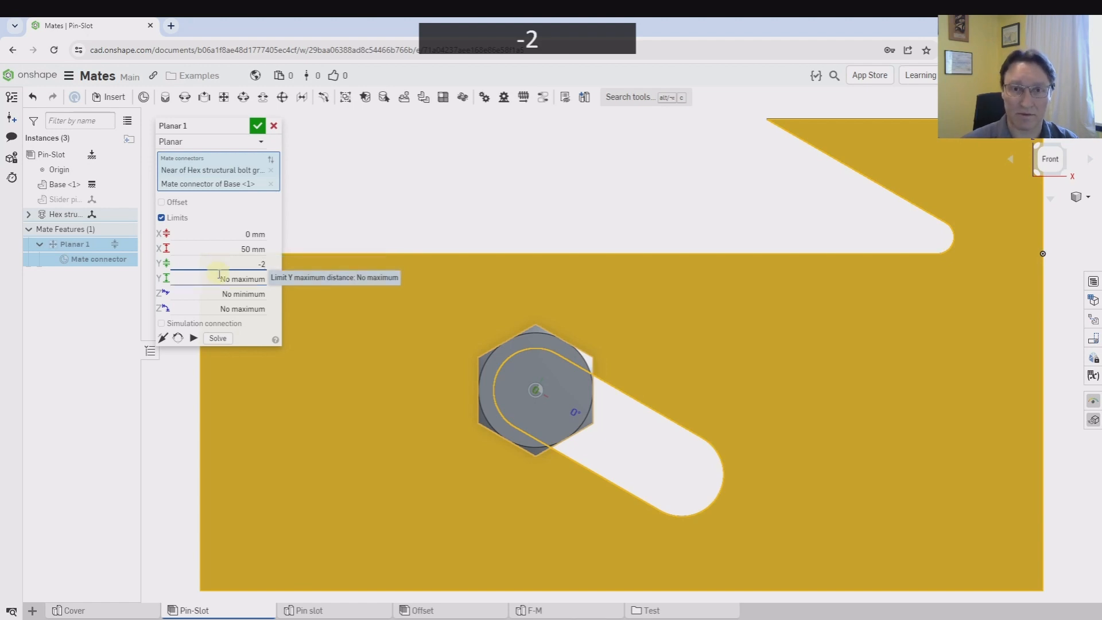
text(.2)
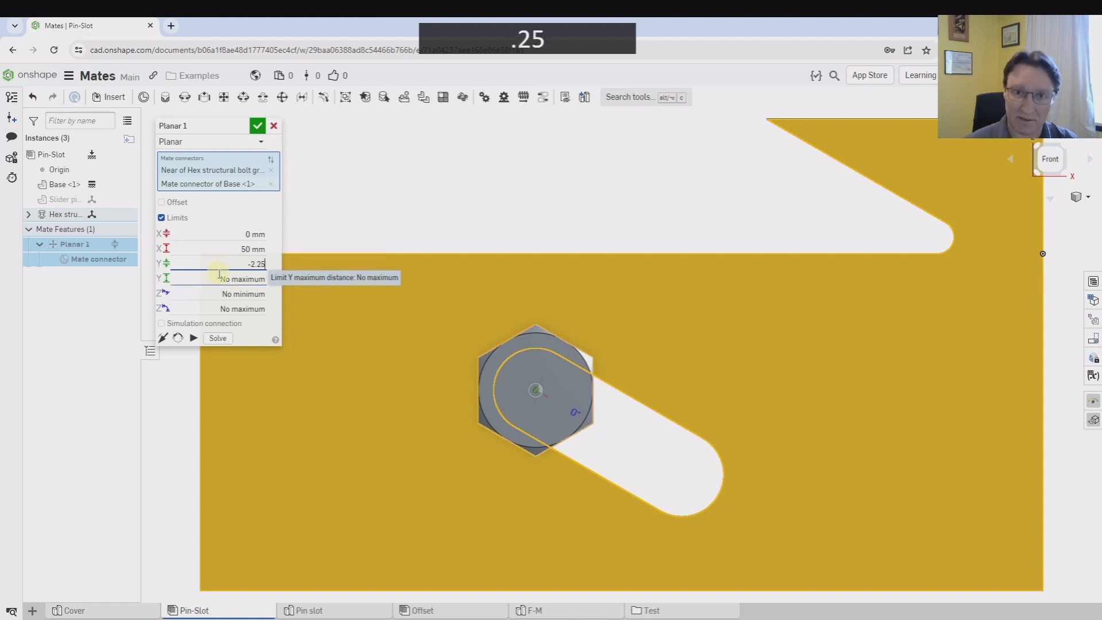
text(5)
- Limit the planar mate's Y travel to a 2.5 mm maximum and -2.5 mm minimum, animate the motion and accept the mate
click(208, 279)
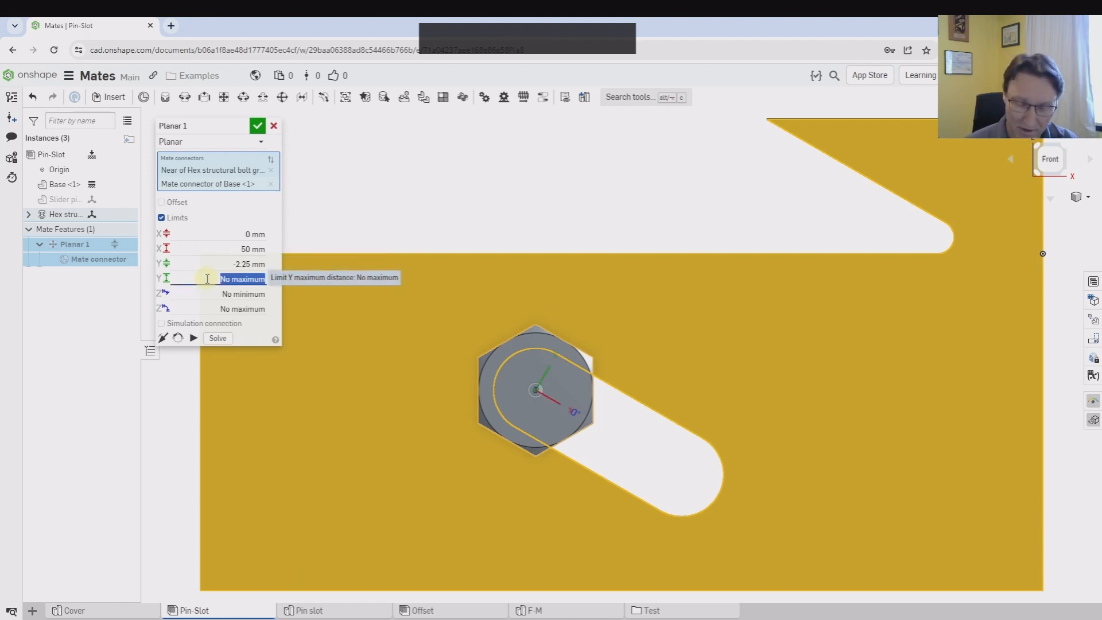
text(2.25)
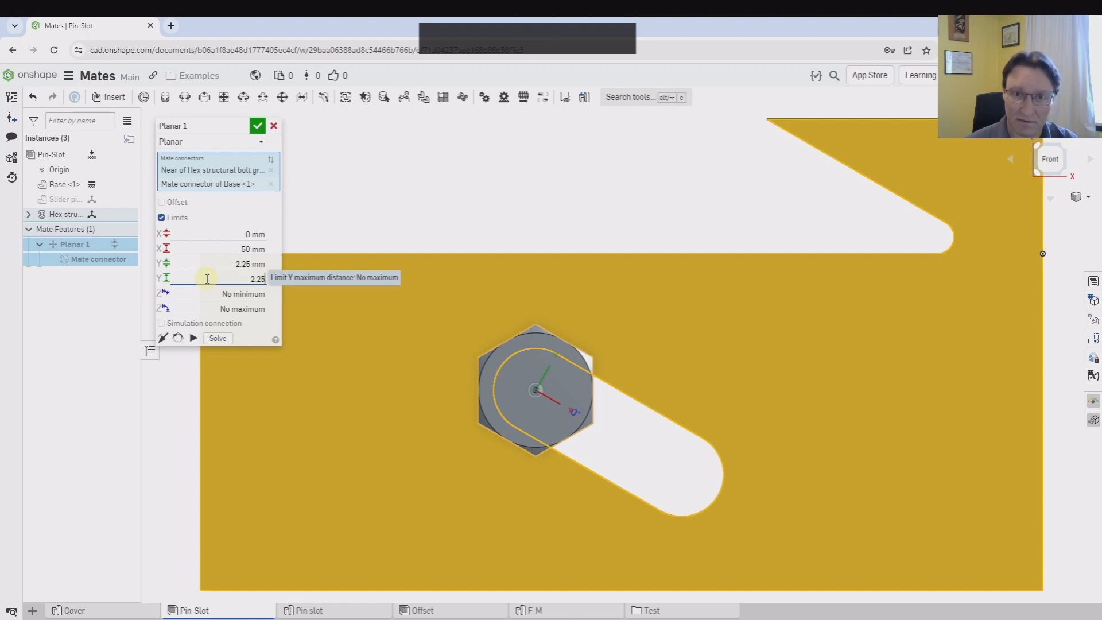
key(BackSpace)
key(BackSpace)
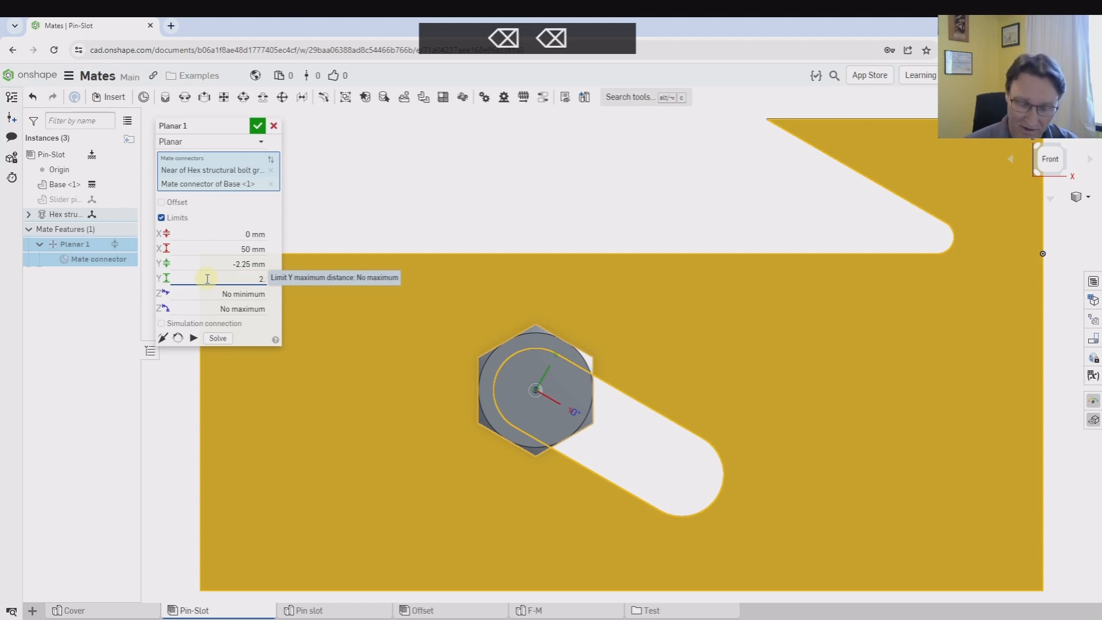
text(5)
click(253, 264)
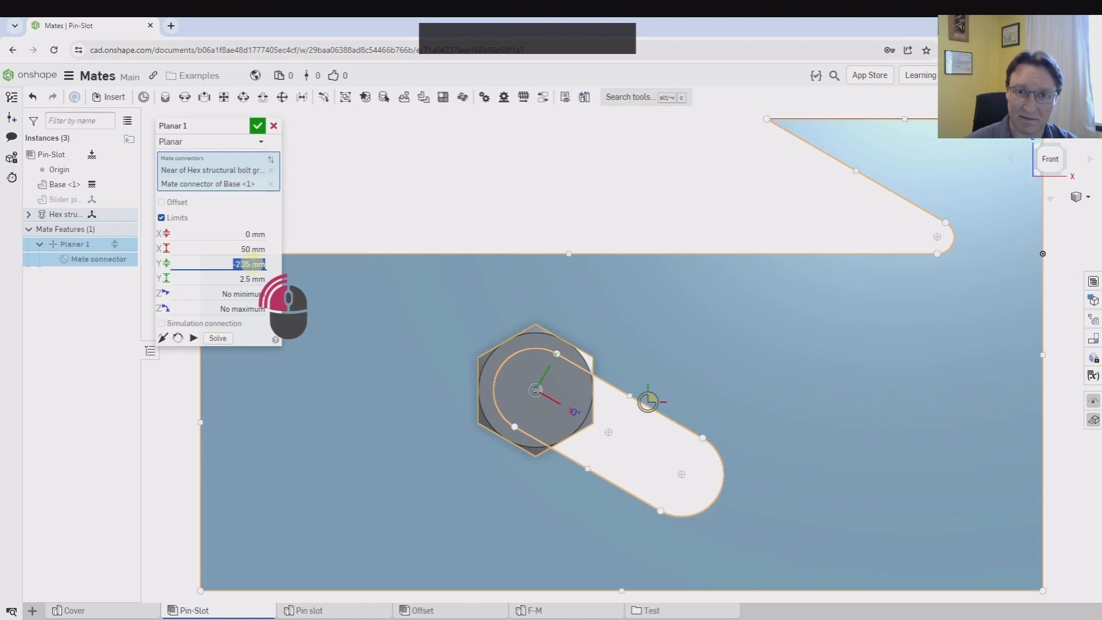
text(-2.5)
key(Return)
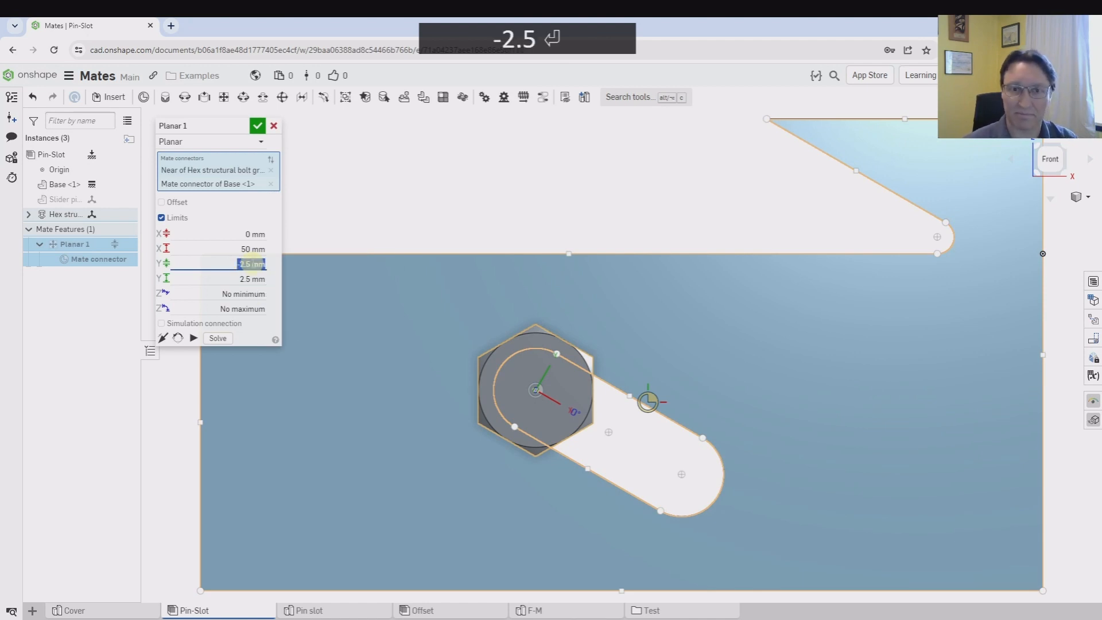
click(194, 338)
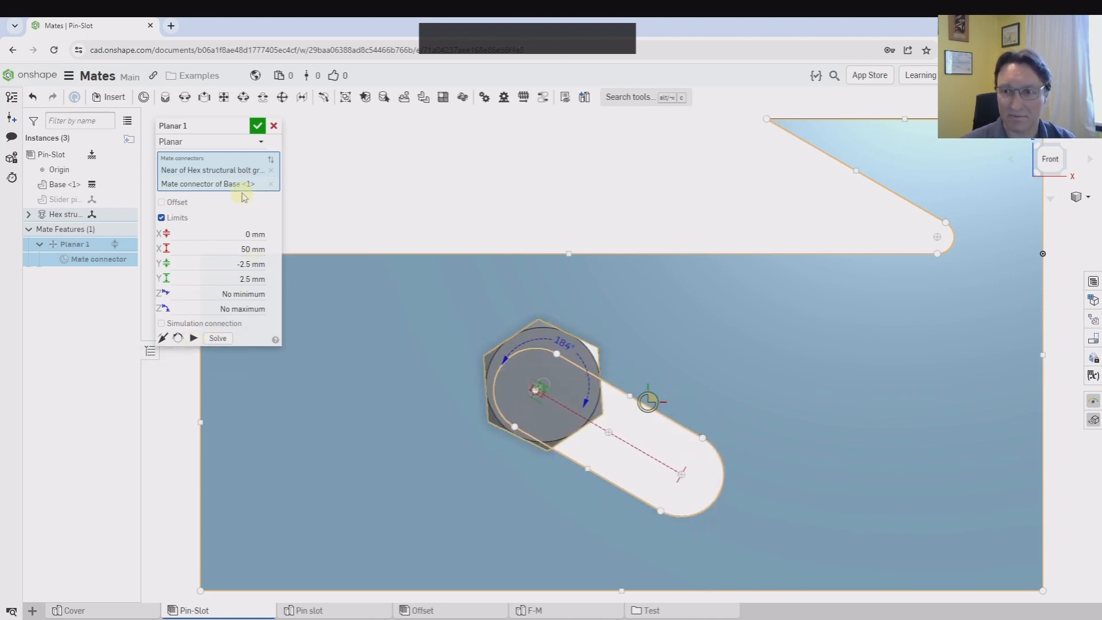
click(257, 125)
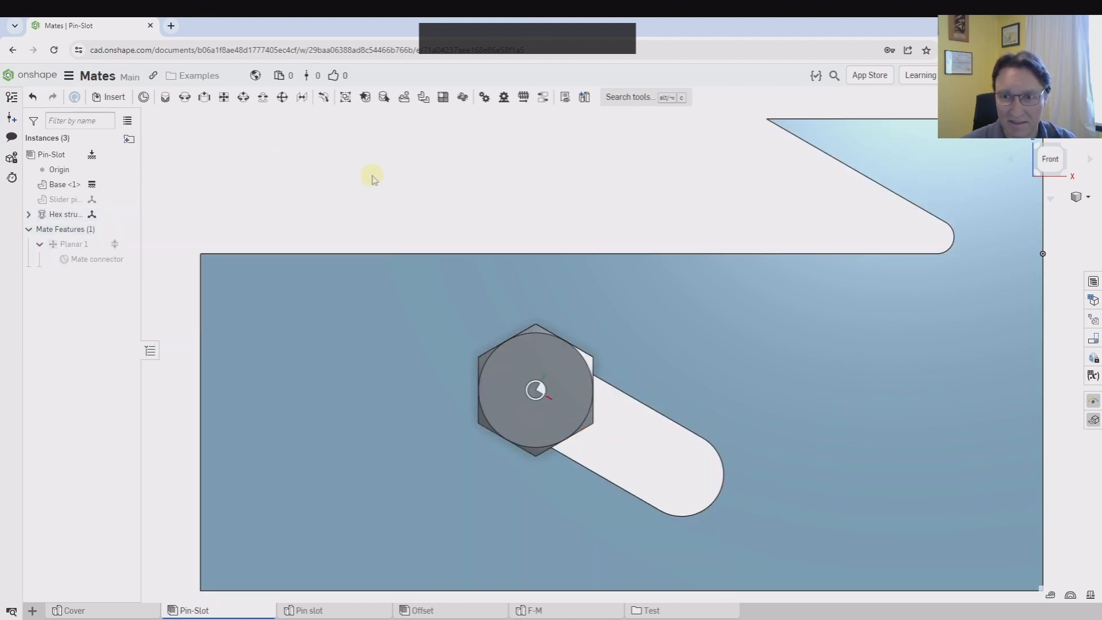
- Move and rotate the bolt within the base's angled slot to test the planar mate's limited travel
click(571, 398)
drag(583, 401, 637, 425)
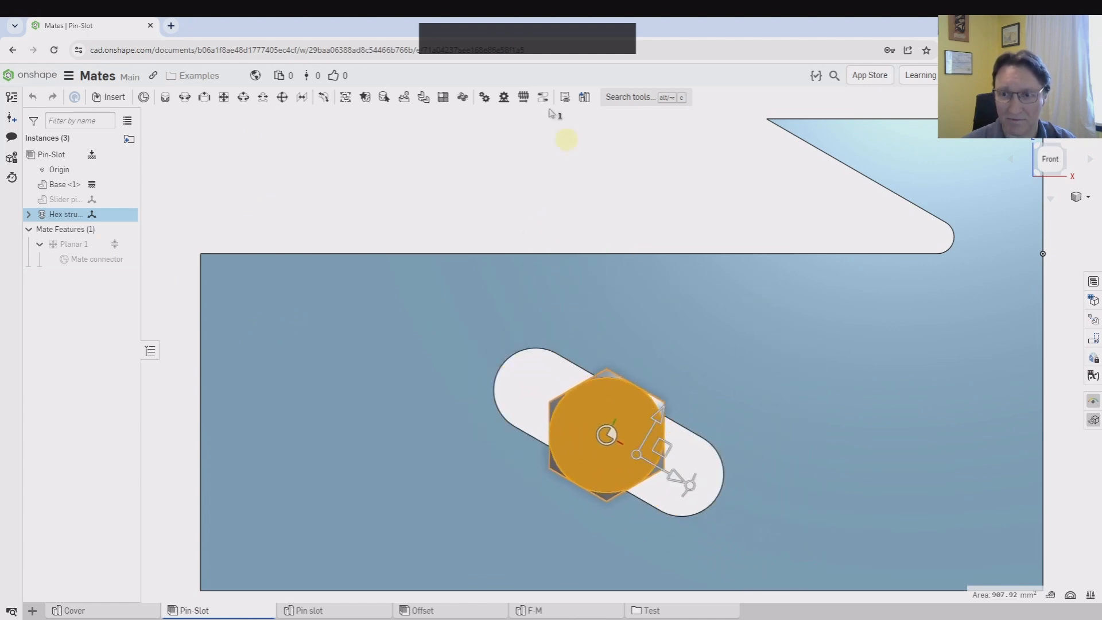
click(496, 166)
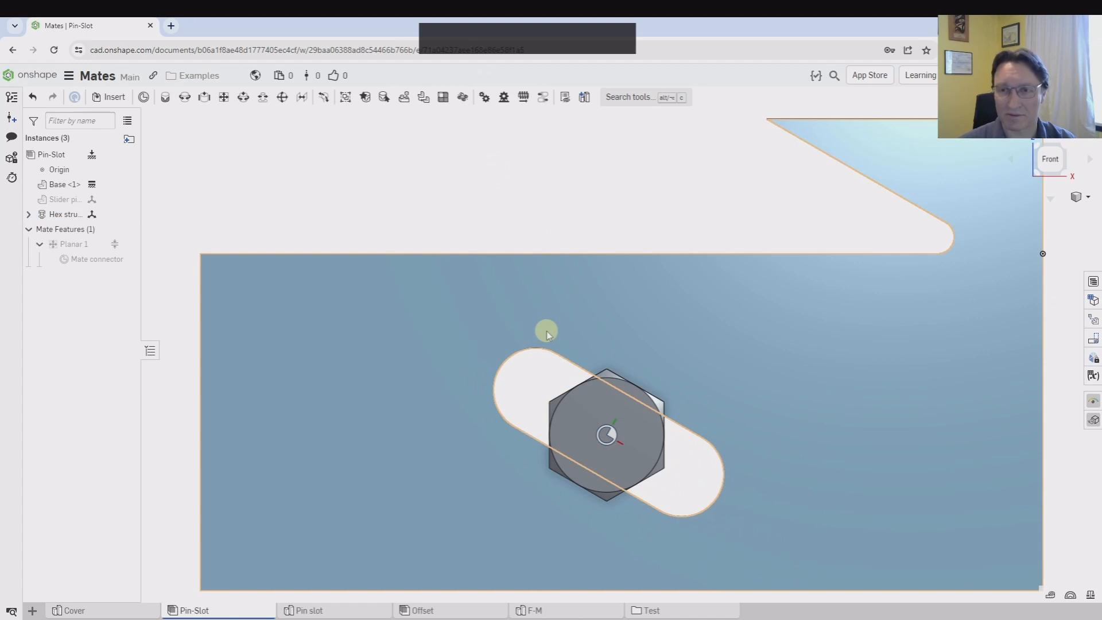
scroll(545, 326, up, 1)
scroll(543, 322, down, 1)
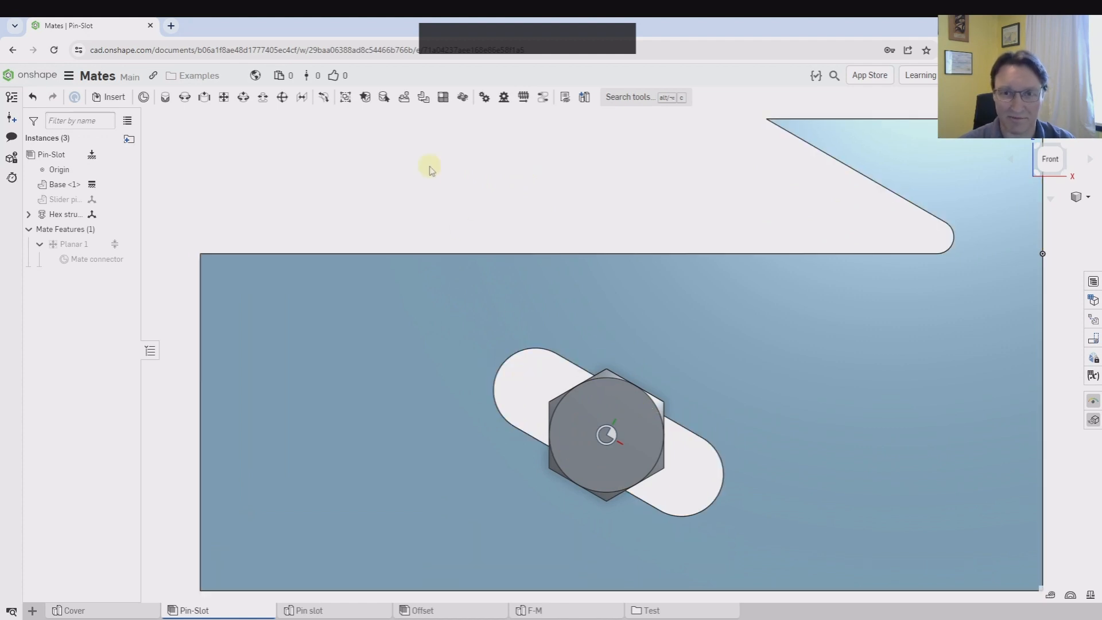
scroll(425, 198, up, 2)
scroll(437, 190, up, 2)
scroll(442, 178, down, 1)
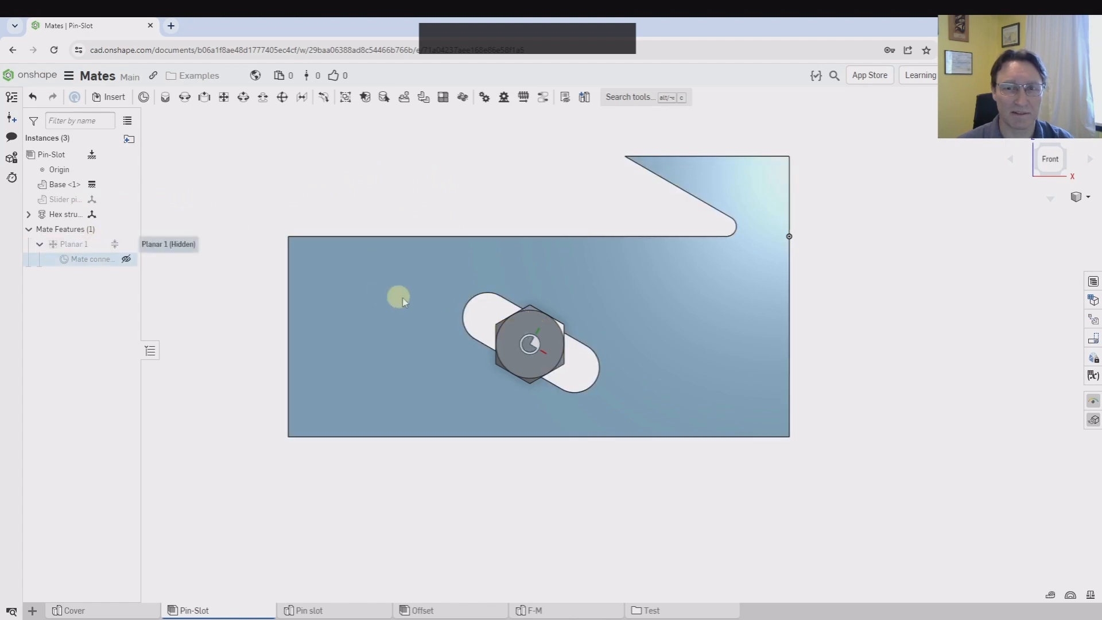
scroll(522, 370, down, 2)
drag(546, 366, 625, 310)
drag(669, 374, 559, 354)
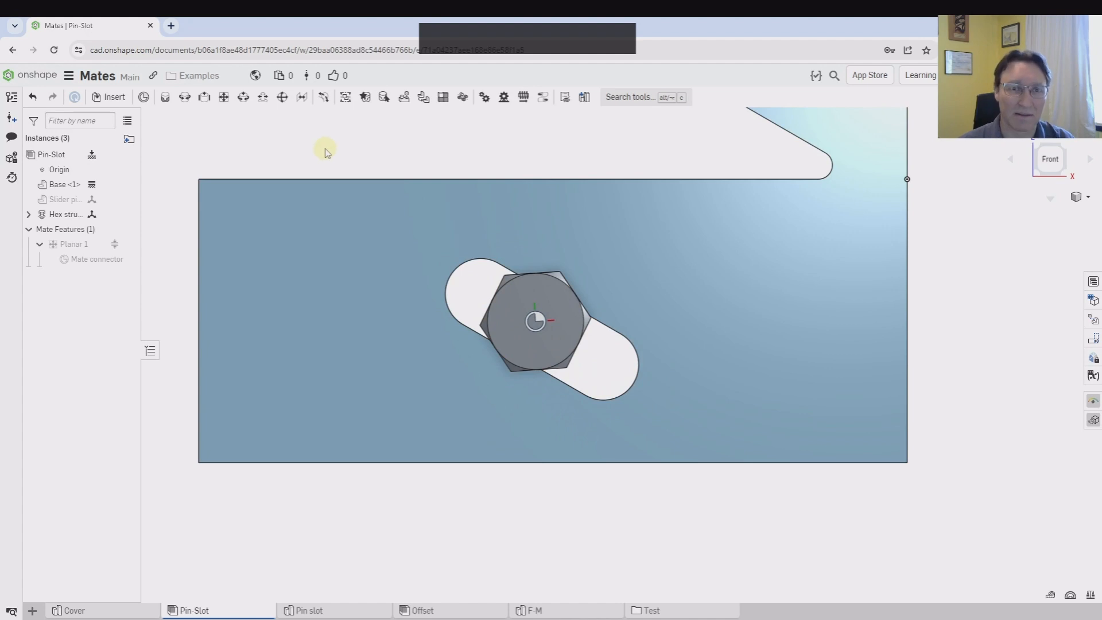
- Change the bolt's planar mate back to the Pin slot type and accept it
double_click(68, 246)
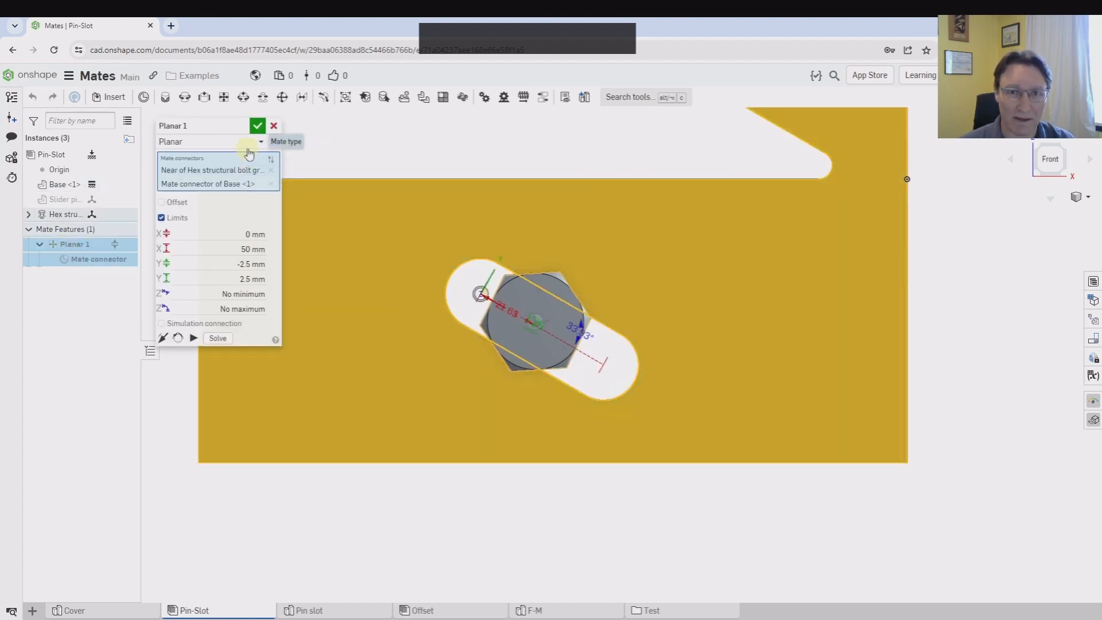
click(249, 144)
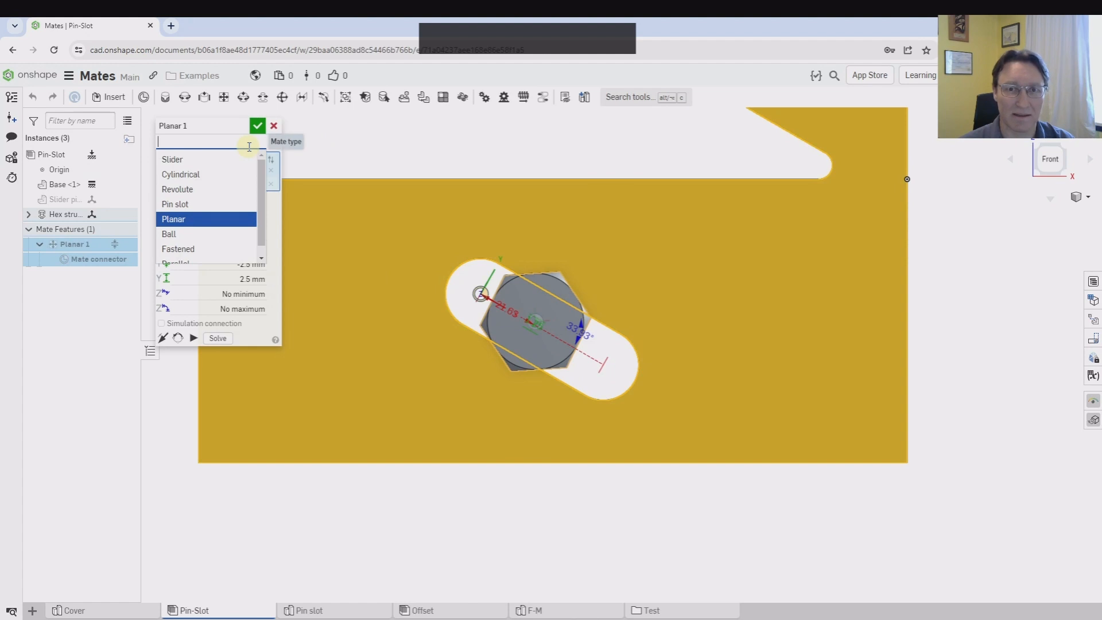
click(216, 205)
click(258, 125)
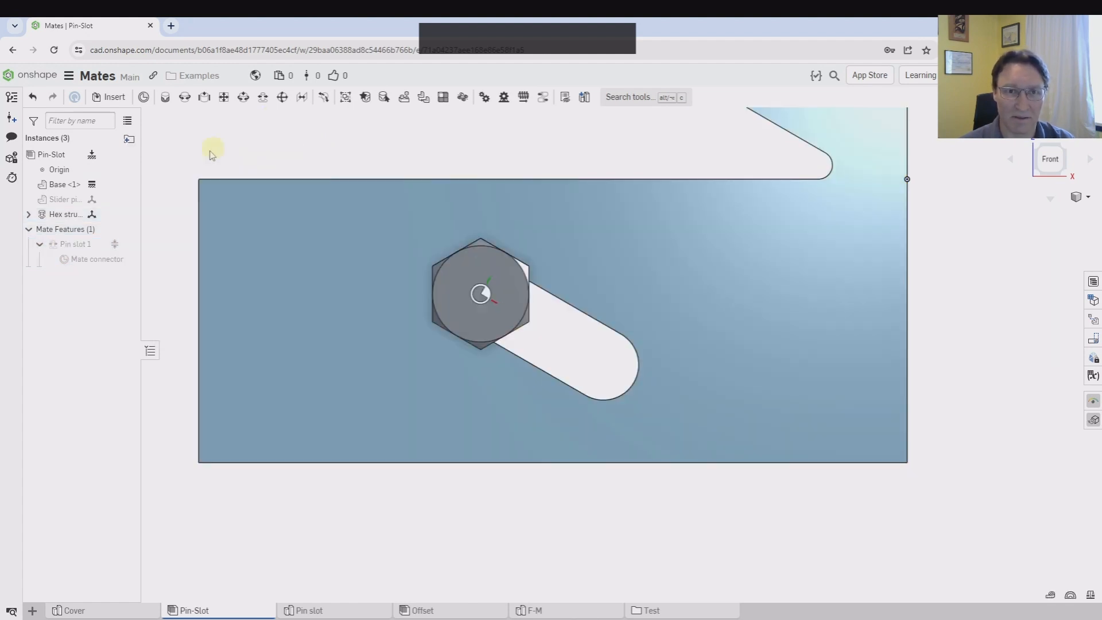
- Turn the bolt in the angled slot to test the motion allowed by the pin slot mate
click(260, 560)
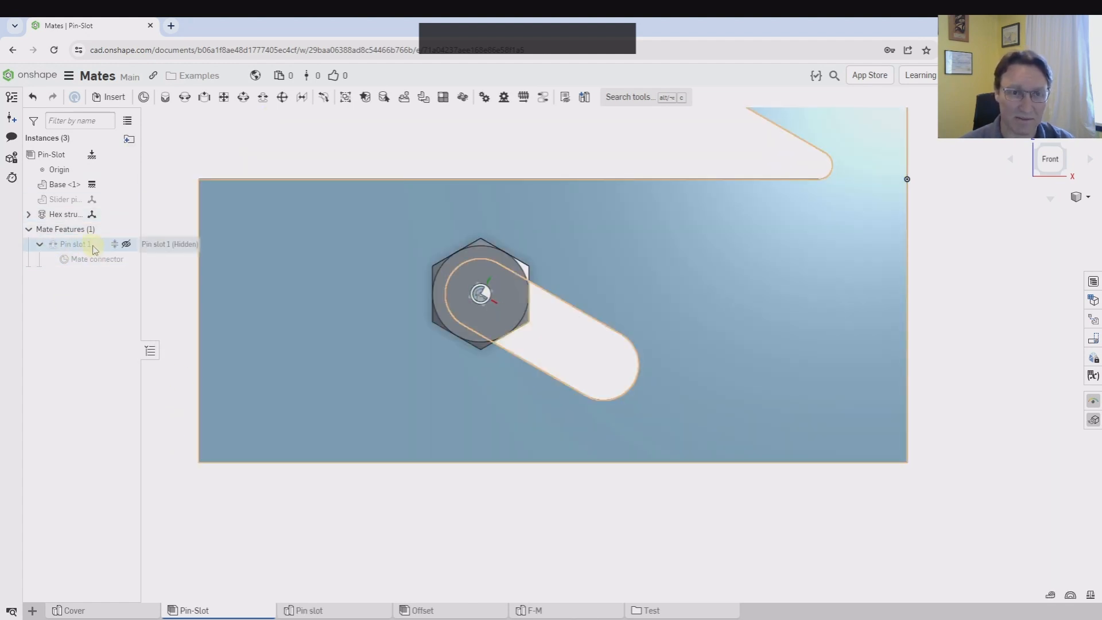
drag(526, 330, 482, 331)
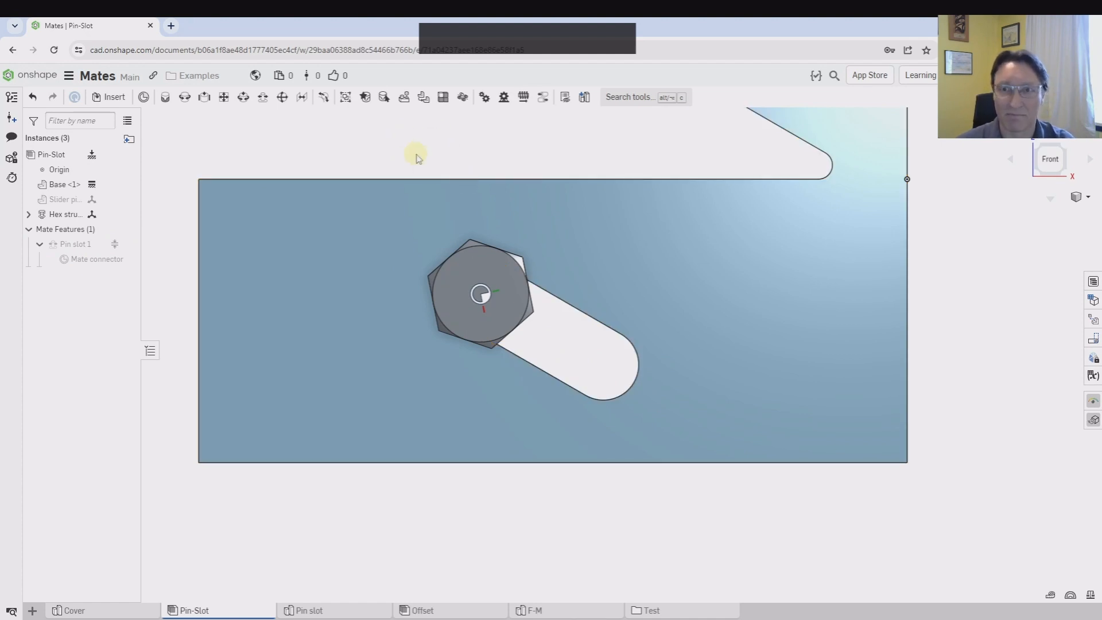
scroll(437, 149, down, 5)
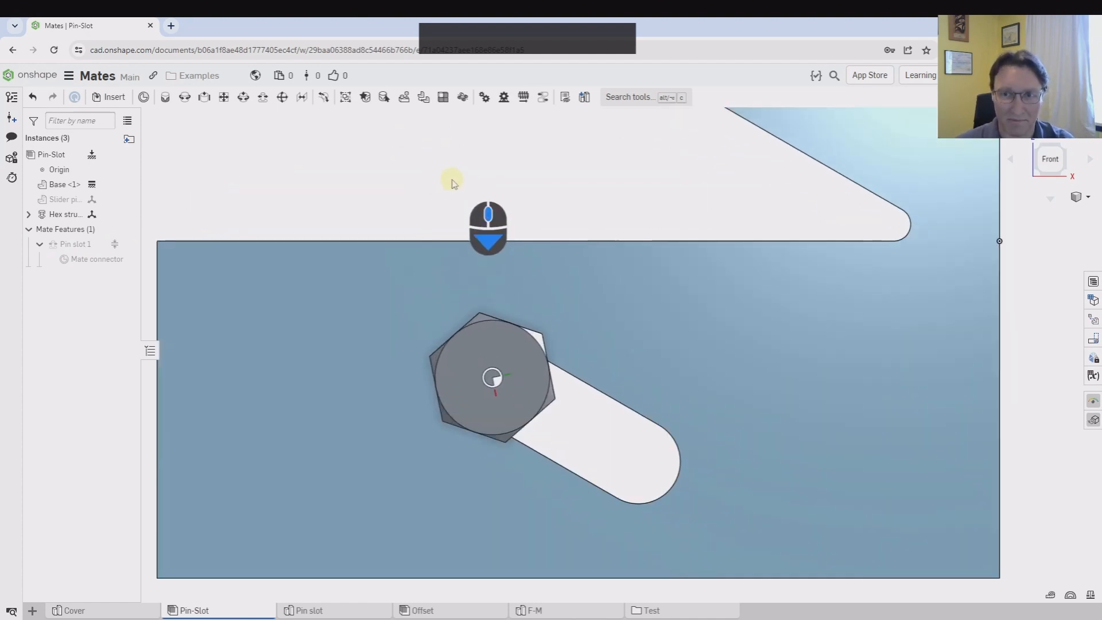
scroll(449, 177, up, 4)
scroll(447, 175, down, 1)
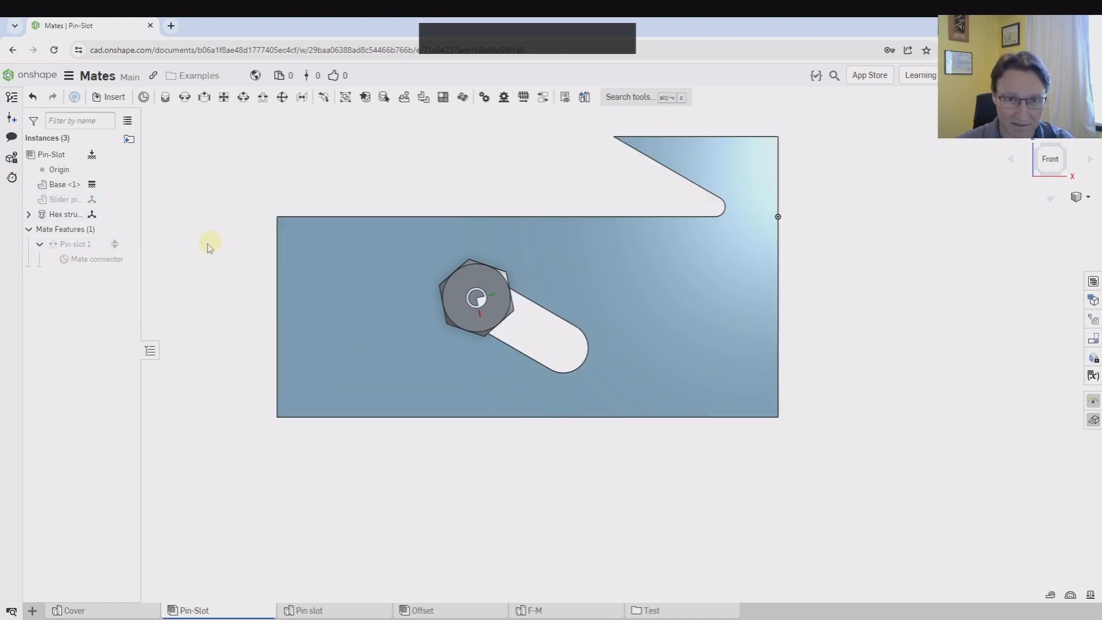
- Switch the bolt's pin slot mate to the Planar type and accept it
double_click(83, 244)
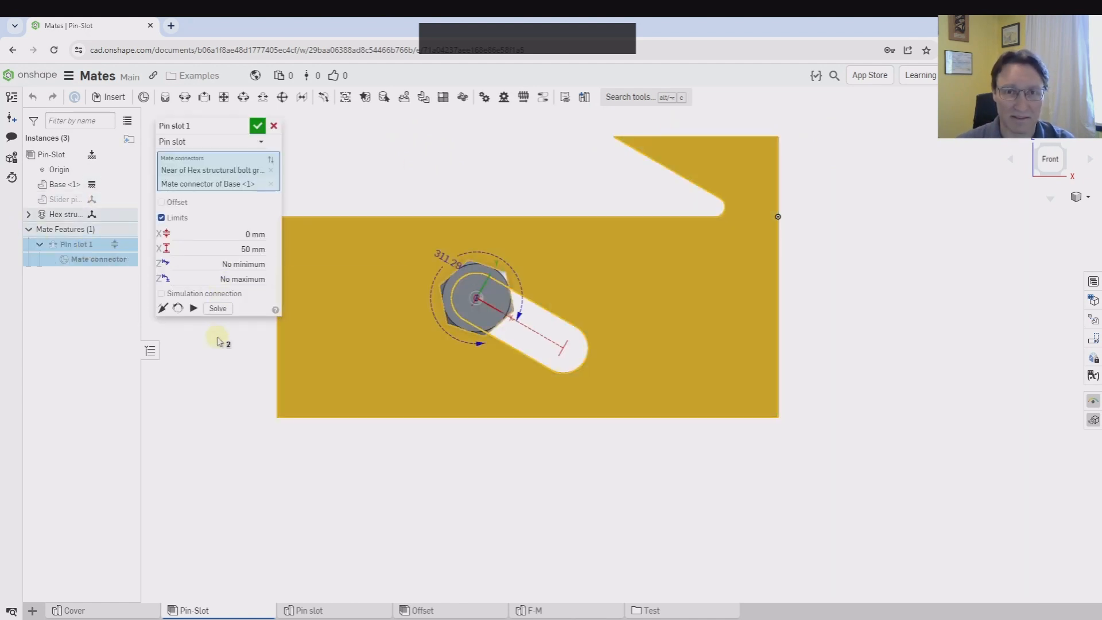
click(263, 148)
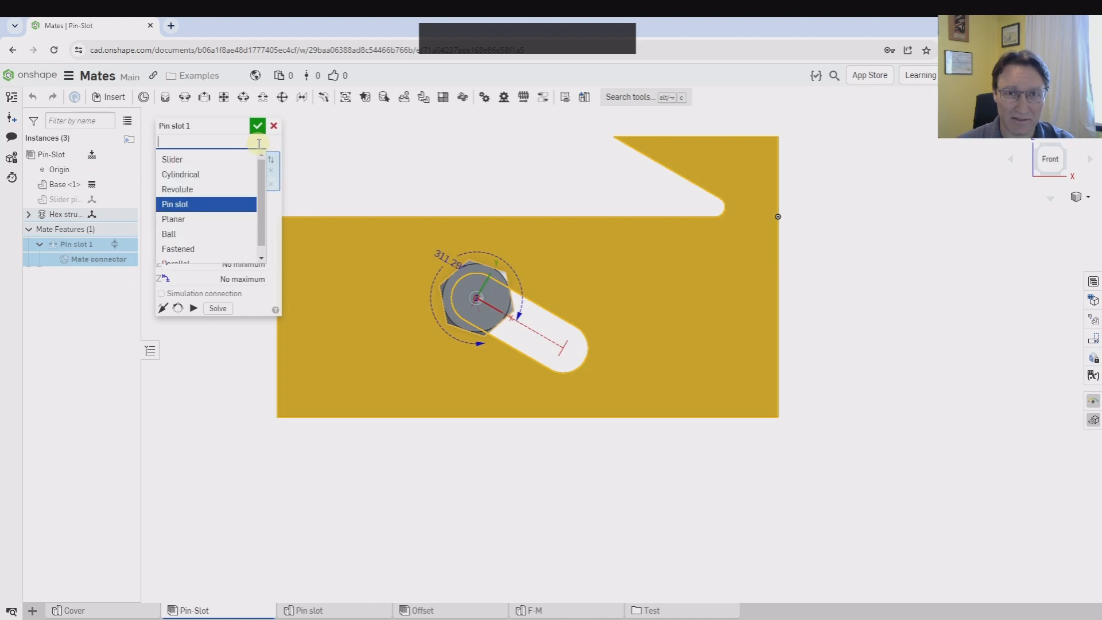
click(204, 222)
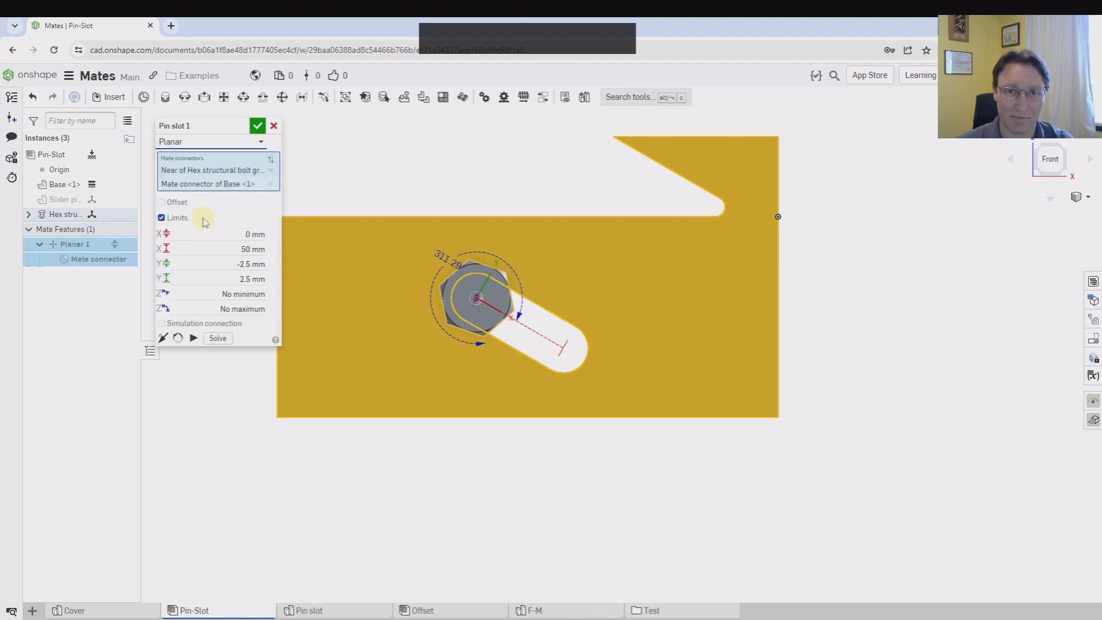
click(258, 128)
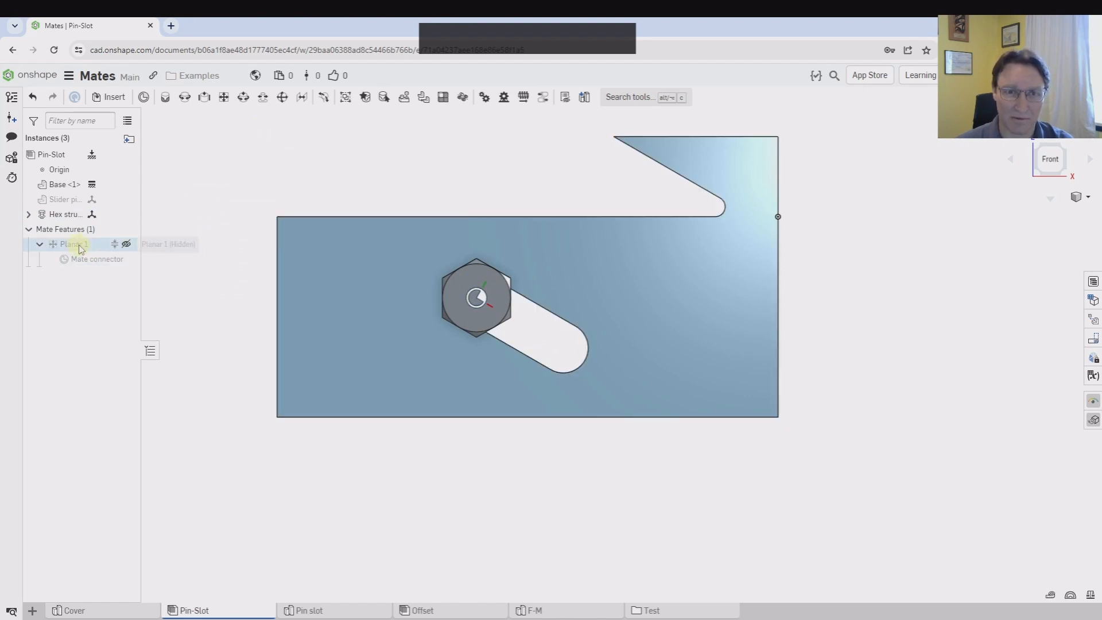
- Review the planar mate's limits and slide the bolt toward the slot's lower end to check its movement
mouse_move(62, 244)
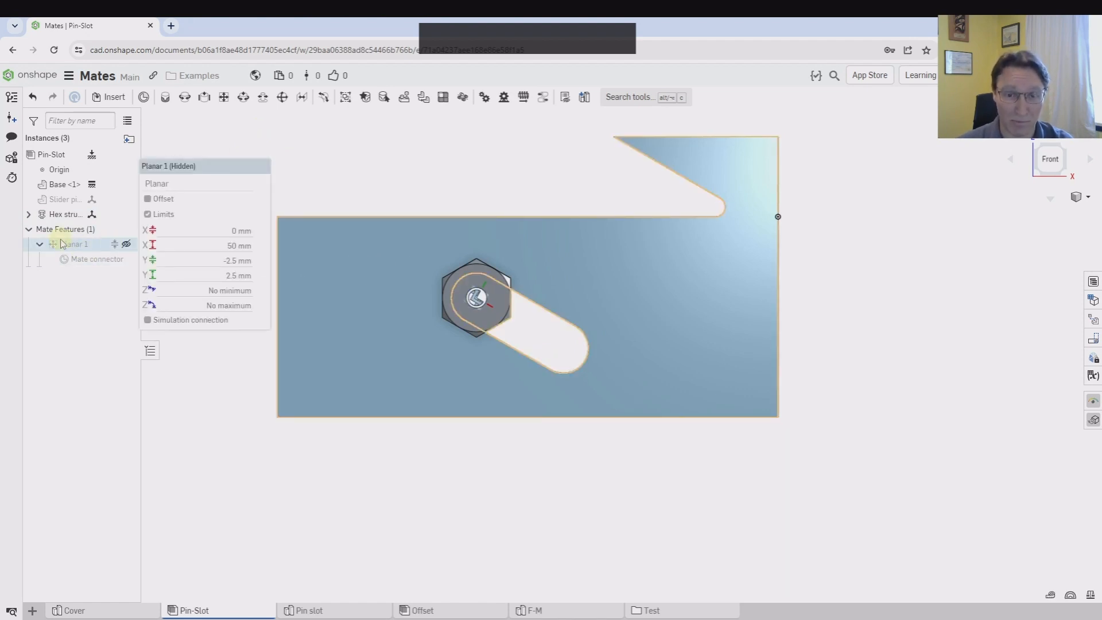
click(495, 307)
drag(520, 306, 586, 324)
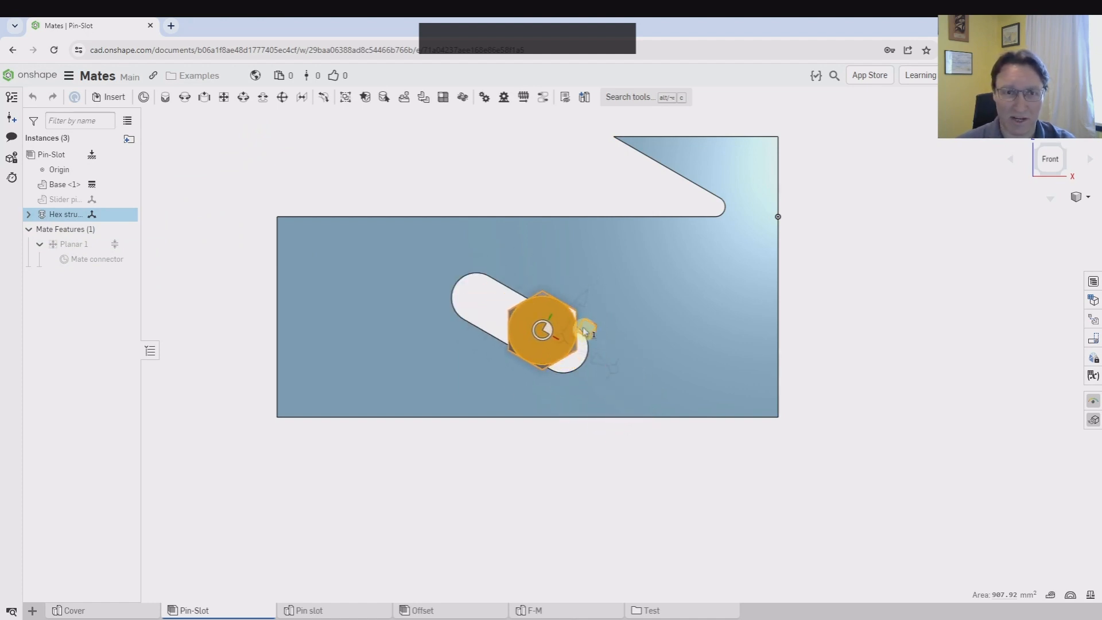
click(217, 209)
- Return the bolt's planar mate to the Pin slot type and accept it
double_click(82, 251)
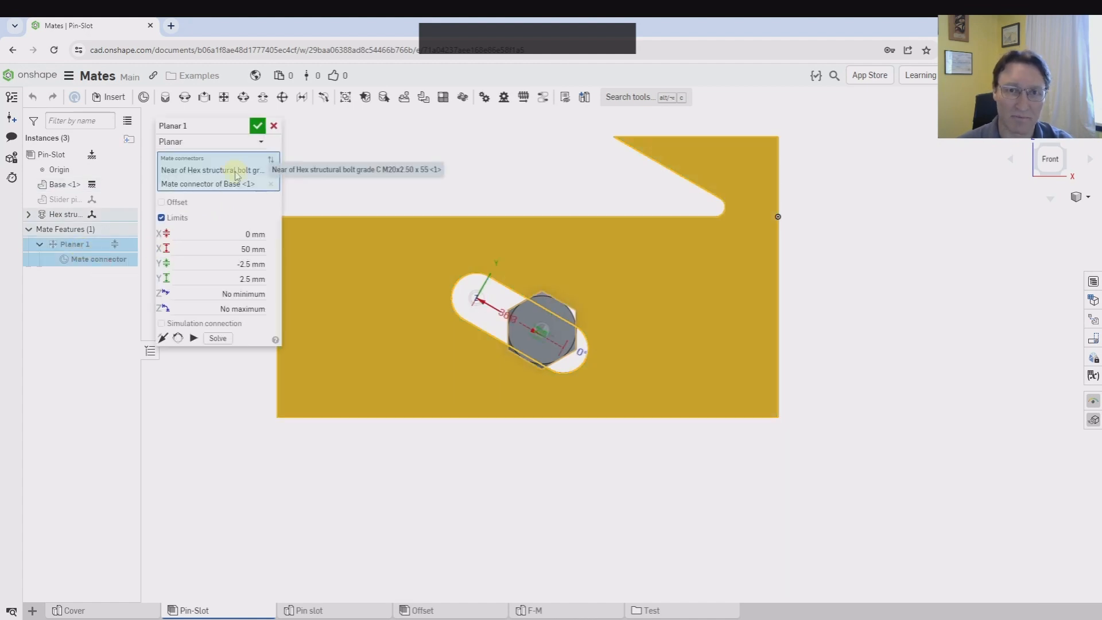
click(226, 143)
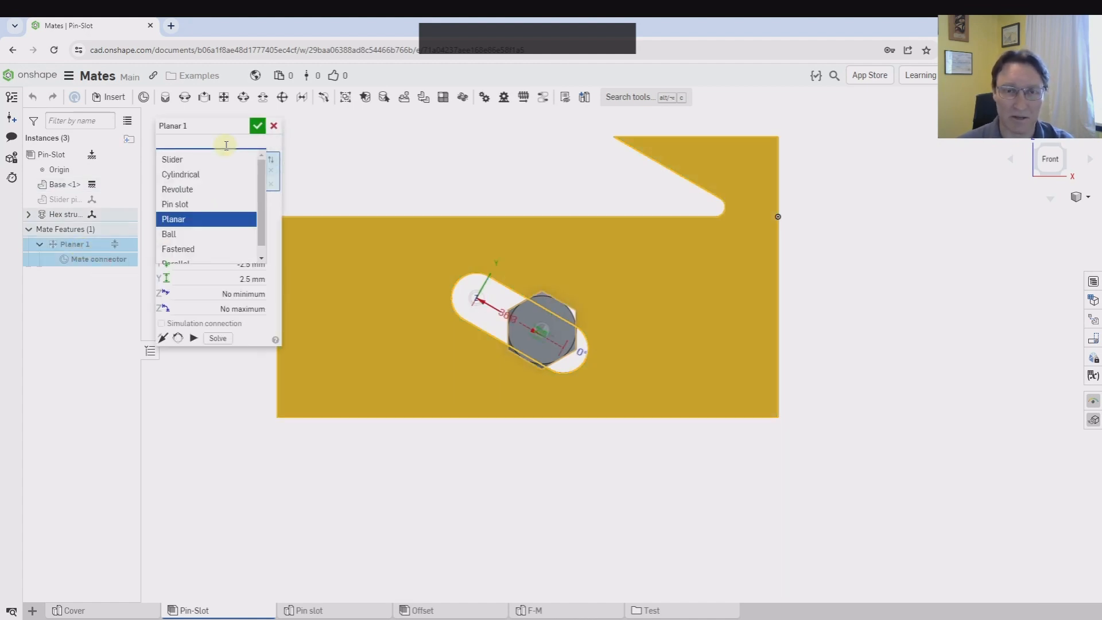
click(195, 204)
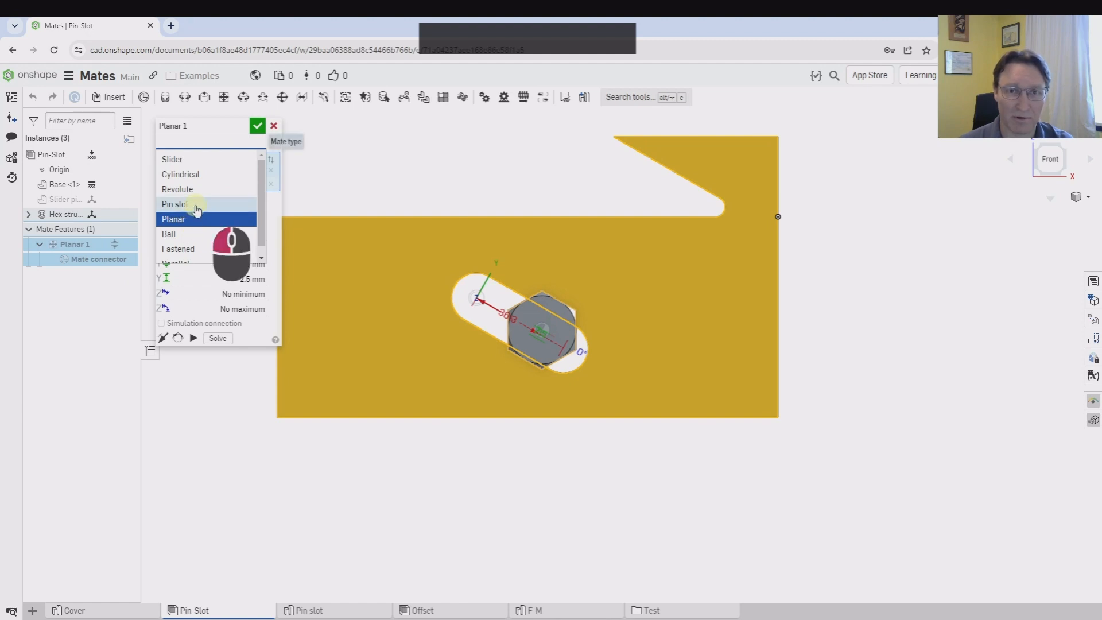
click(258, 126)
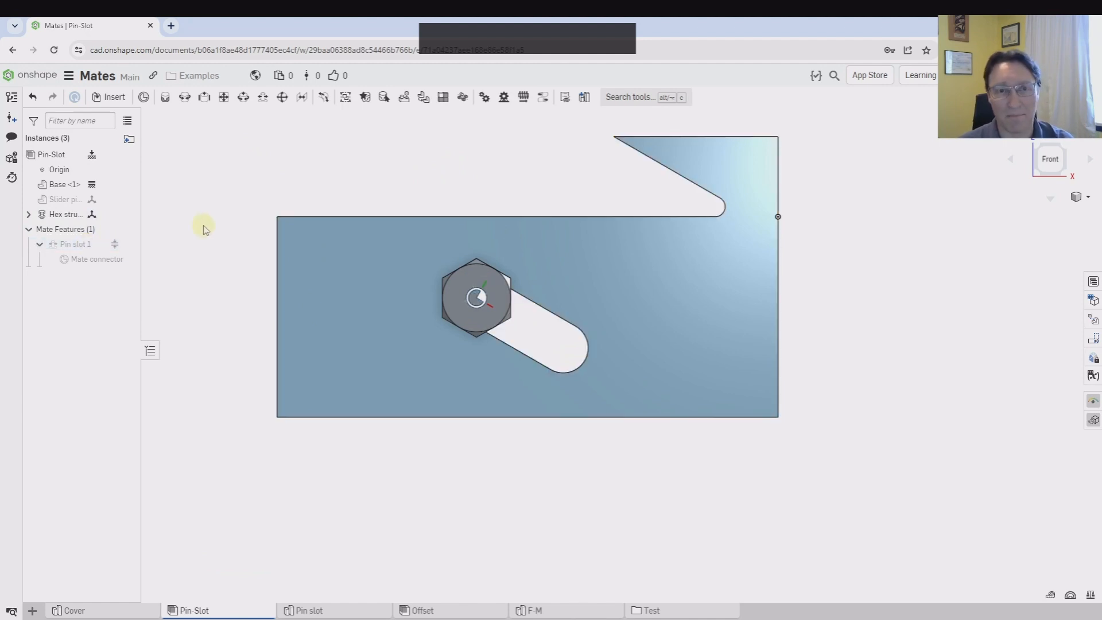
- Compare the limit settings of the pin slot mate with those of the Planar type, finishing with Pin slot as the mate type
double_click(86, 244)
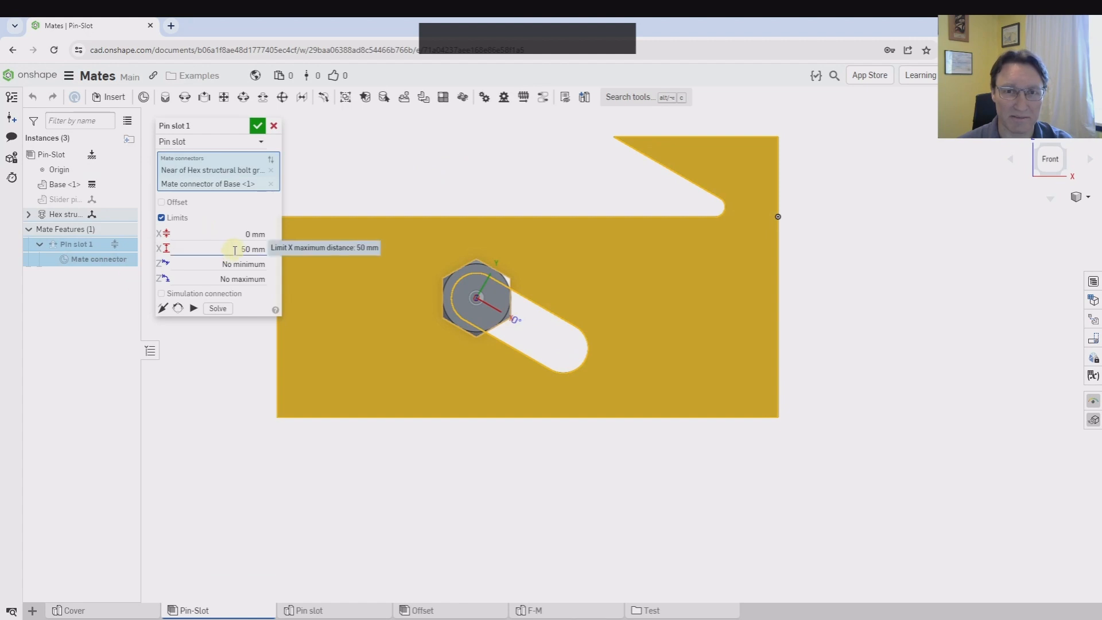
click(192, 144)
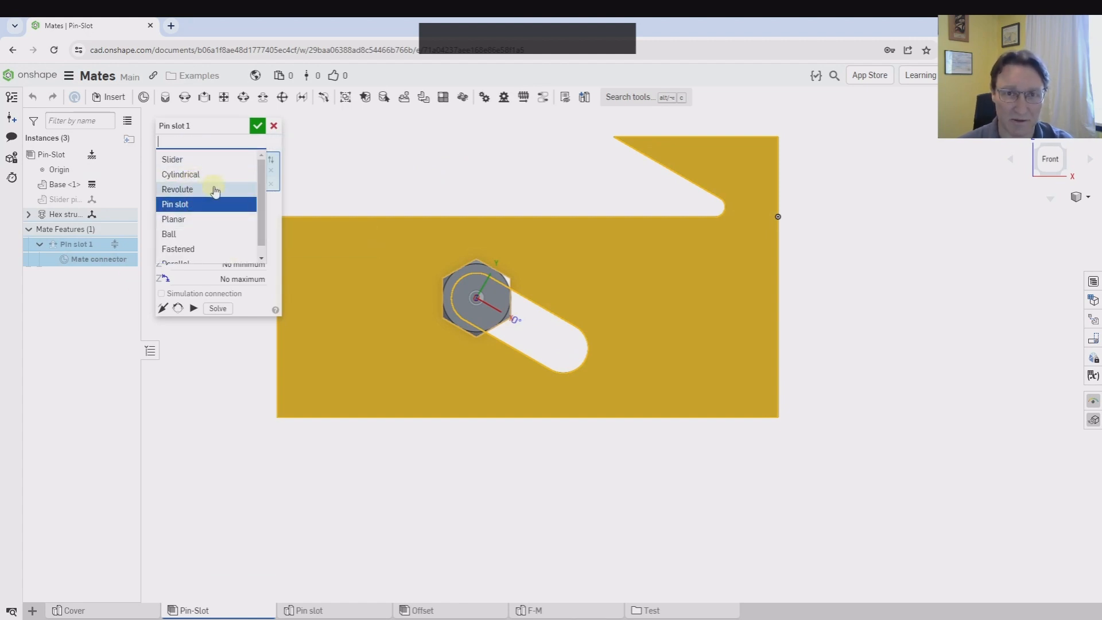
click(206, 218)
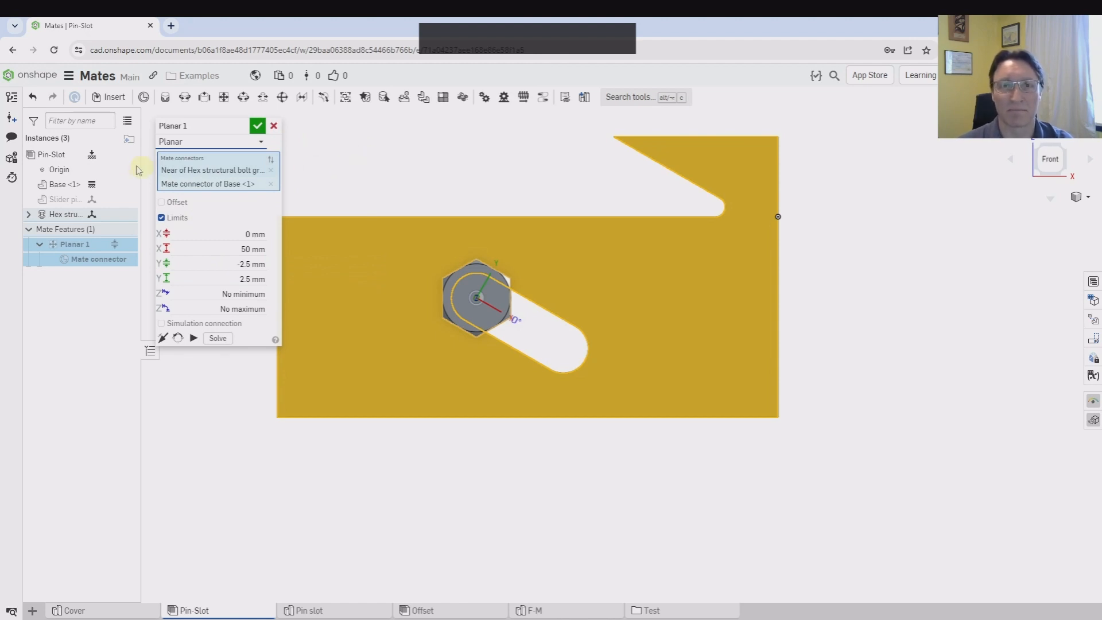
click(200, 143)
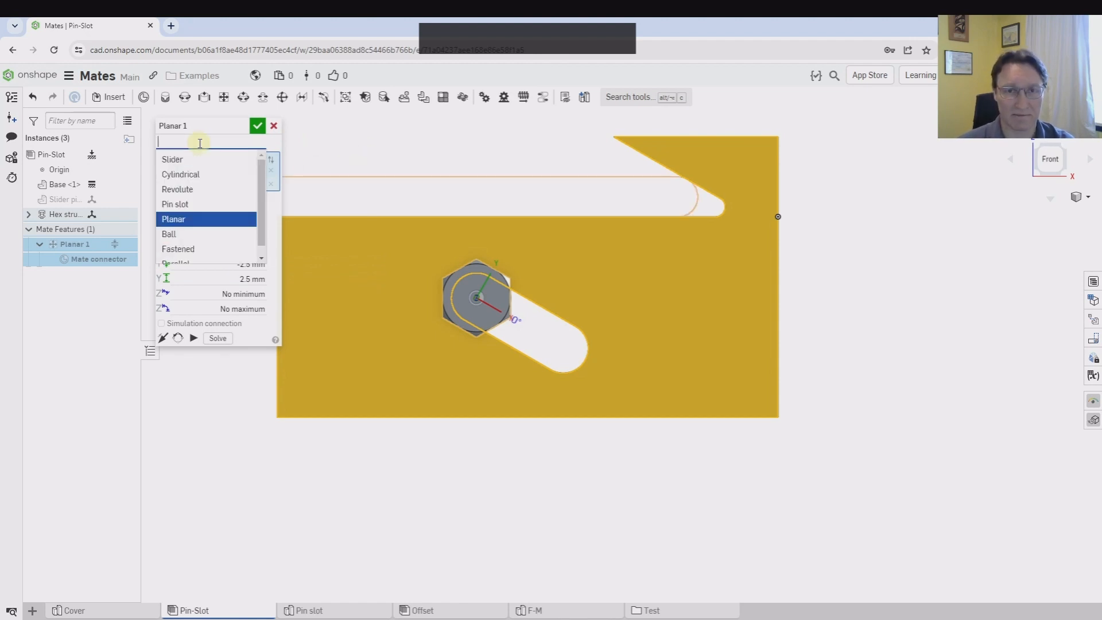
click(182, 204)
click(256, 128)
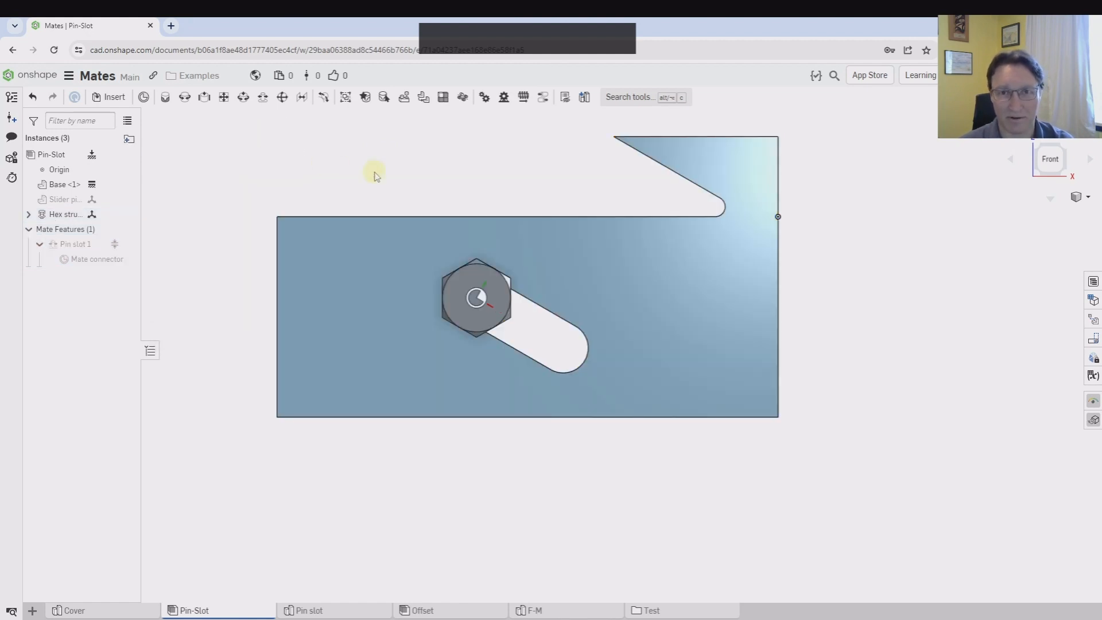
scroll(551, 354, up, 2)
scroll(551, 354, down, 1)
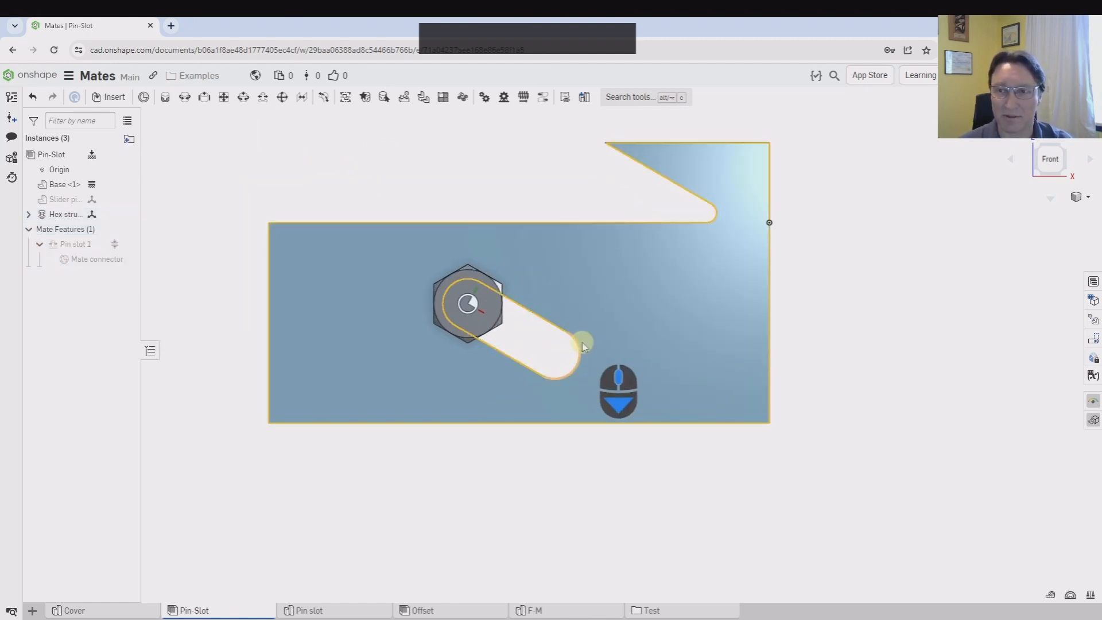
middle_drag(586, 342, 475, 373)
scroll(382, 175, up, 3)
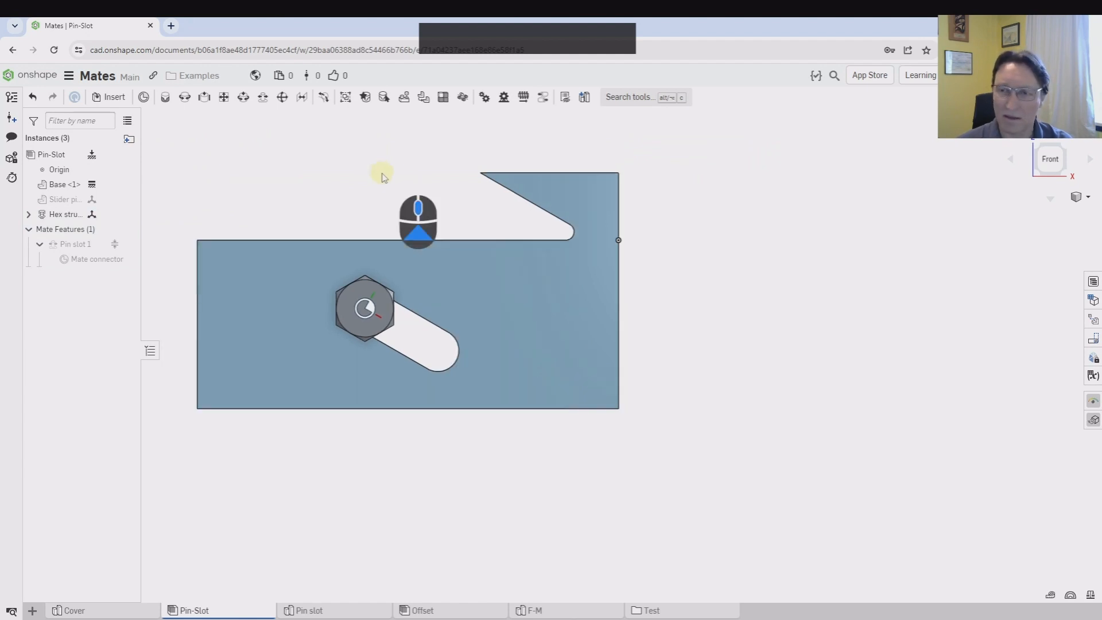
scroll(360, 174, down, 4)
middle_drag(325, 175, 397, 179)
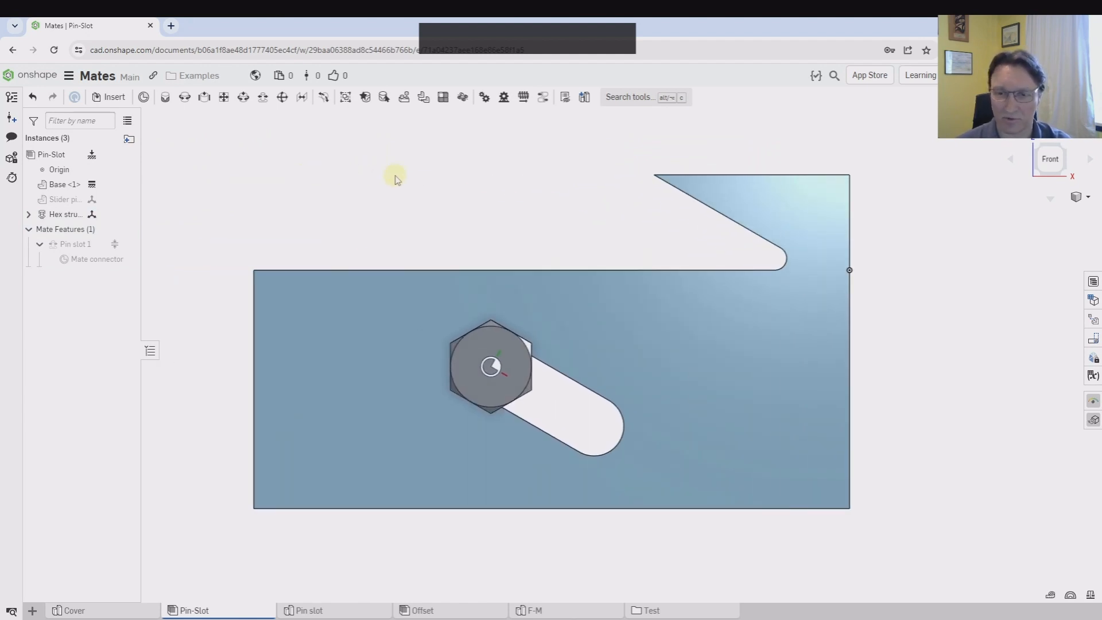